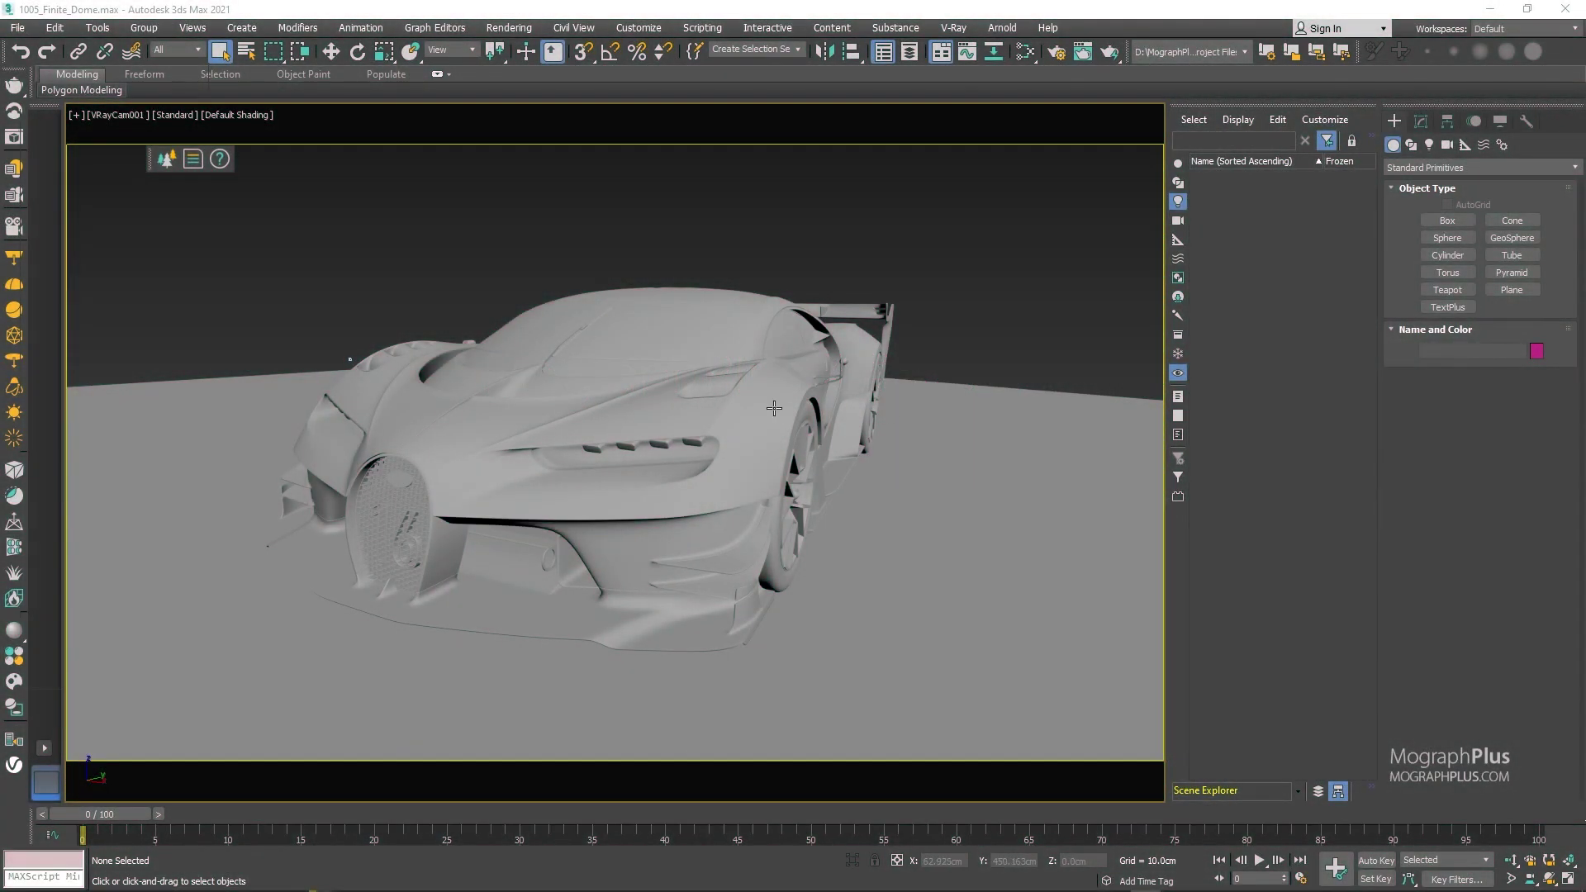
Inspect the ground plane's V-Ray object properties, then close them
{"action": "left_click", "coordinate": [774, 408]}
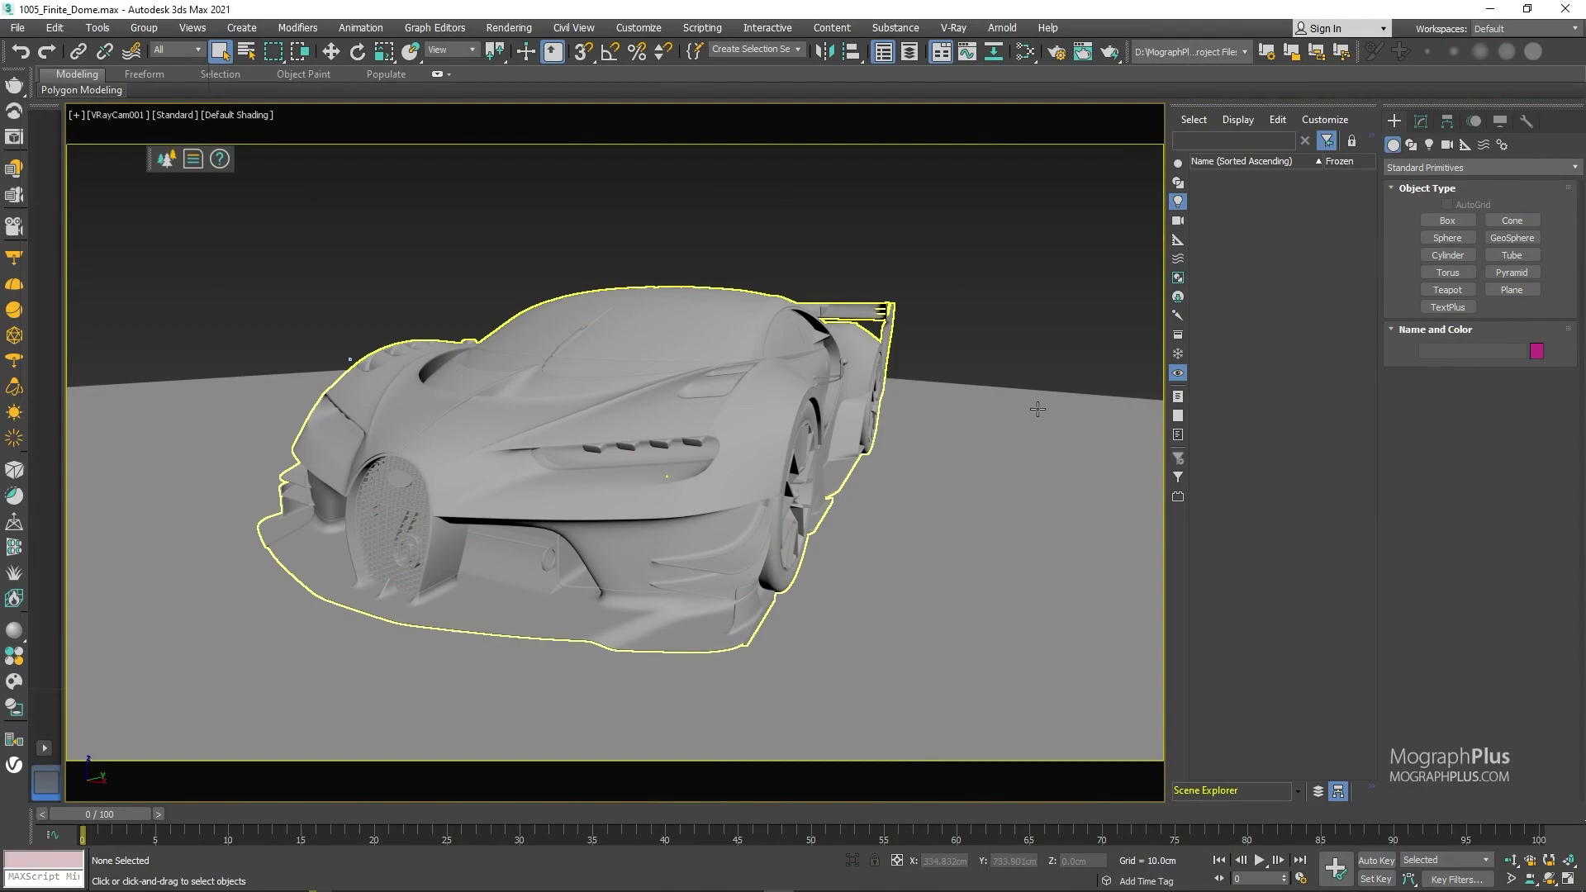
{"action": "left_click", "coordinate": [1012, 431]}
{"action": "right_click", "coordinate": [983, 459]}
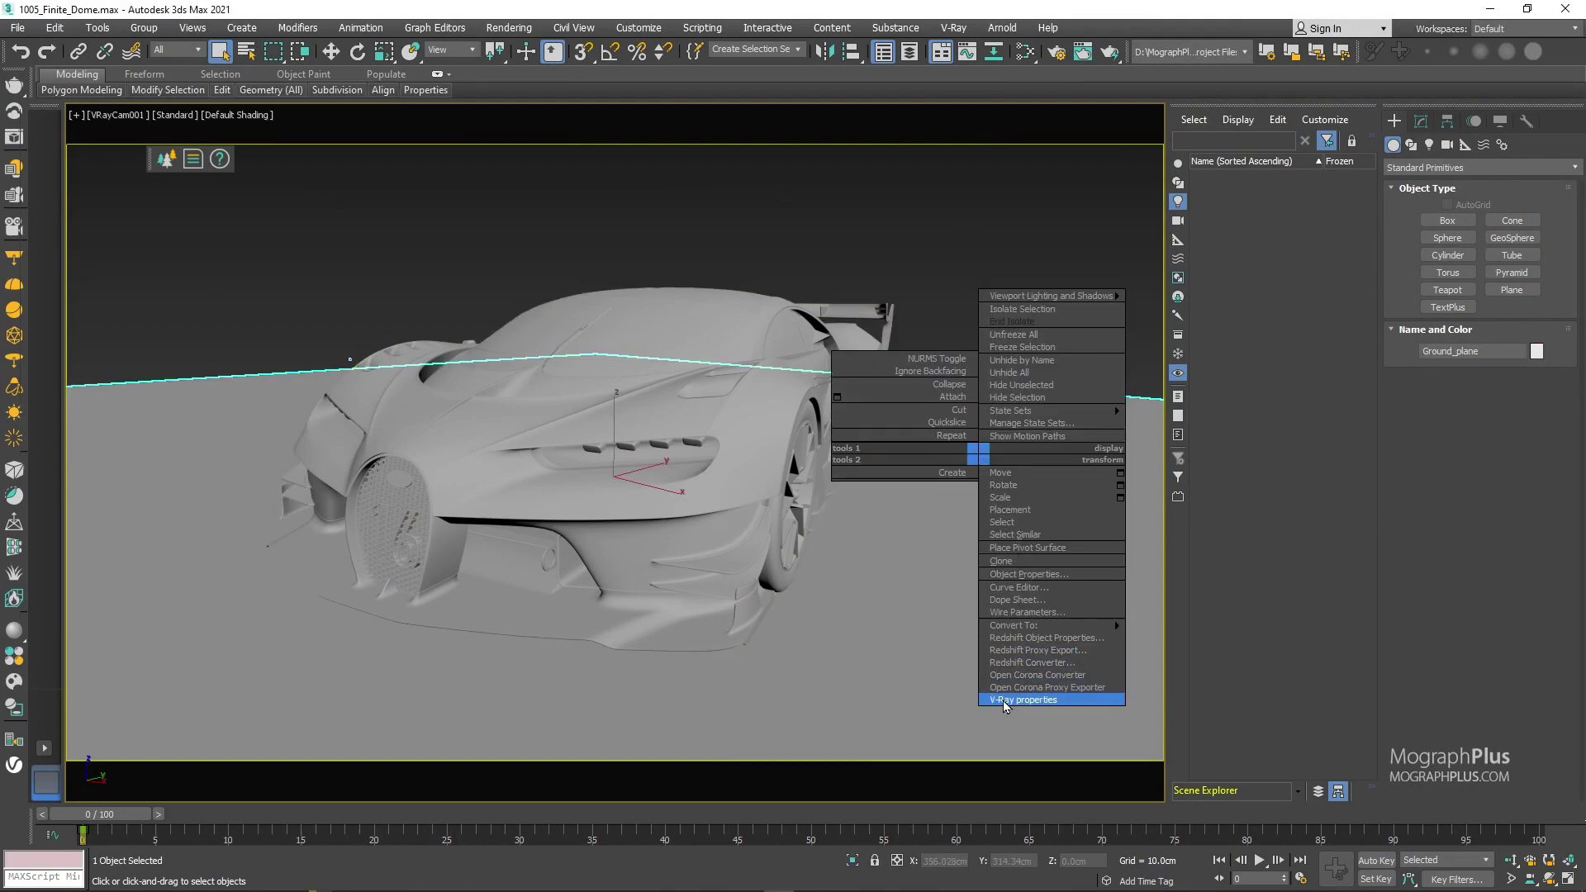
{"action": "left_click", "coordinate": [1024, 699]}
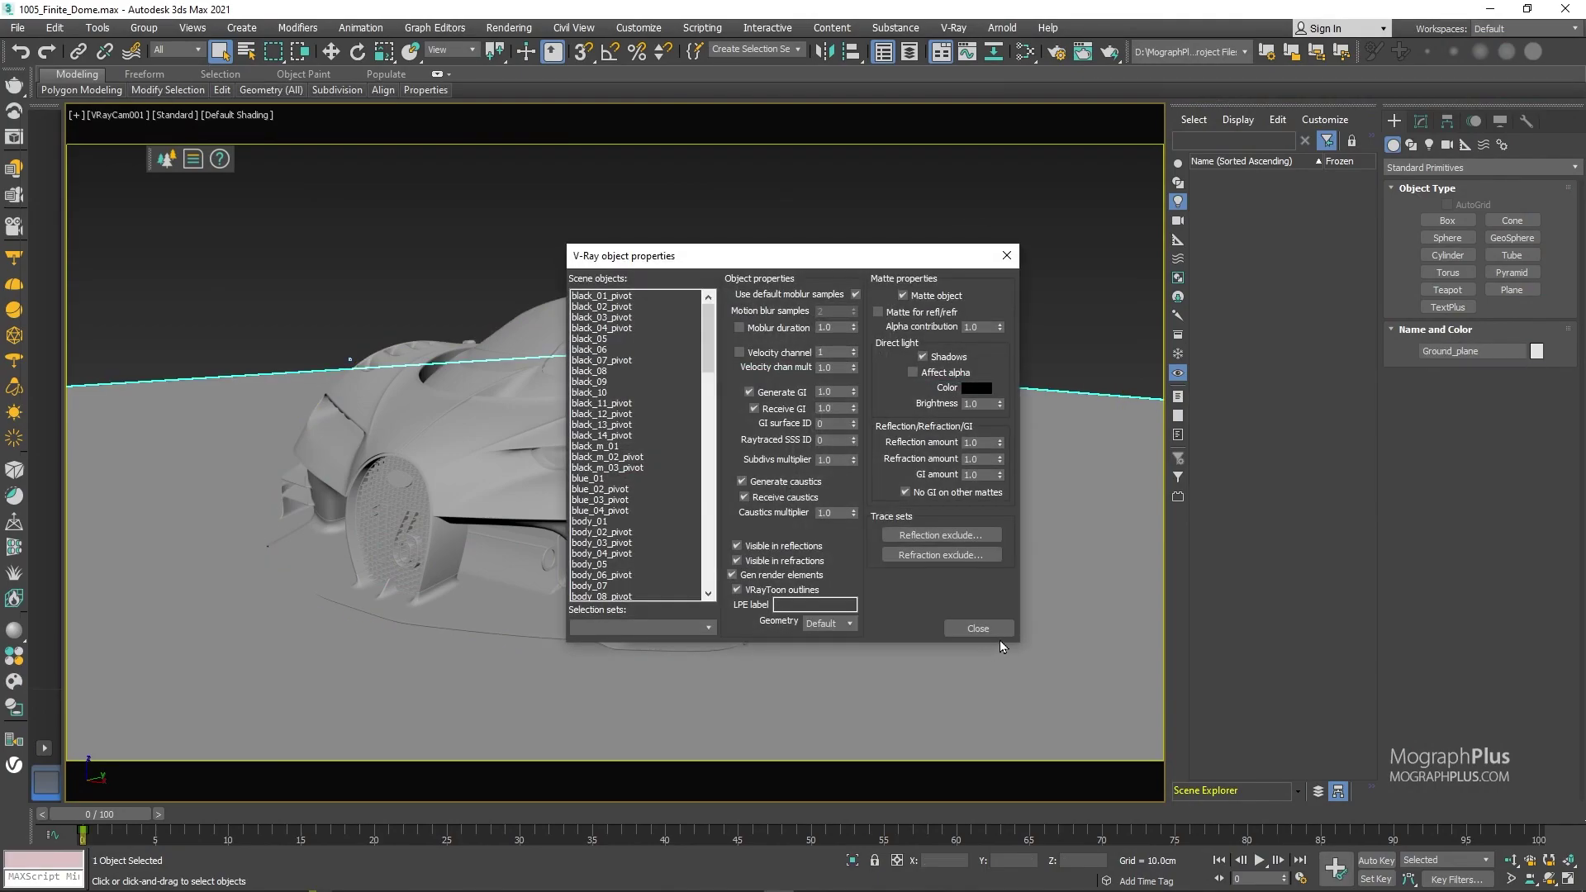
{"action": "left_click", "coordinate": [1006, 255]}
Create a dome-type VRayLight001 by placing it in the viewport
{"action": "left_click", "coordinate": [803, 235]}
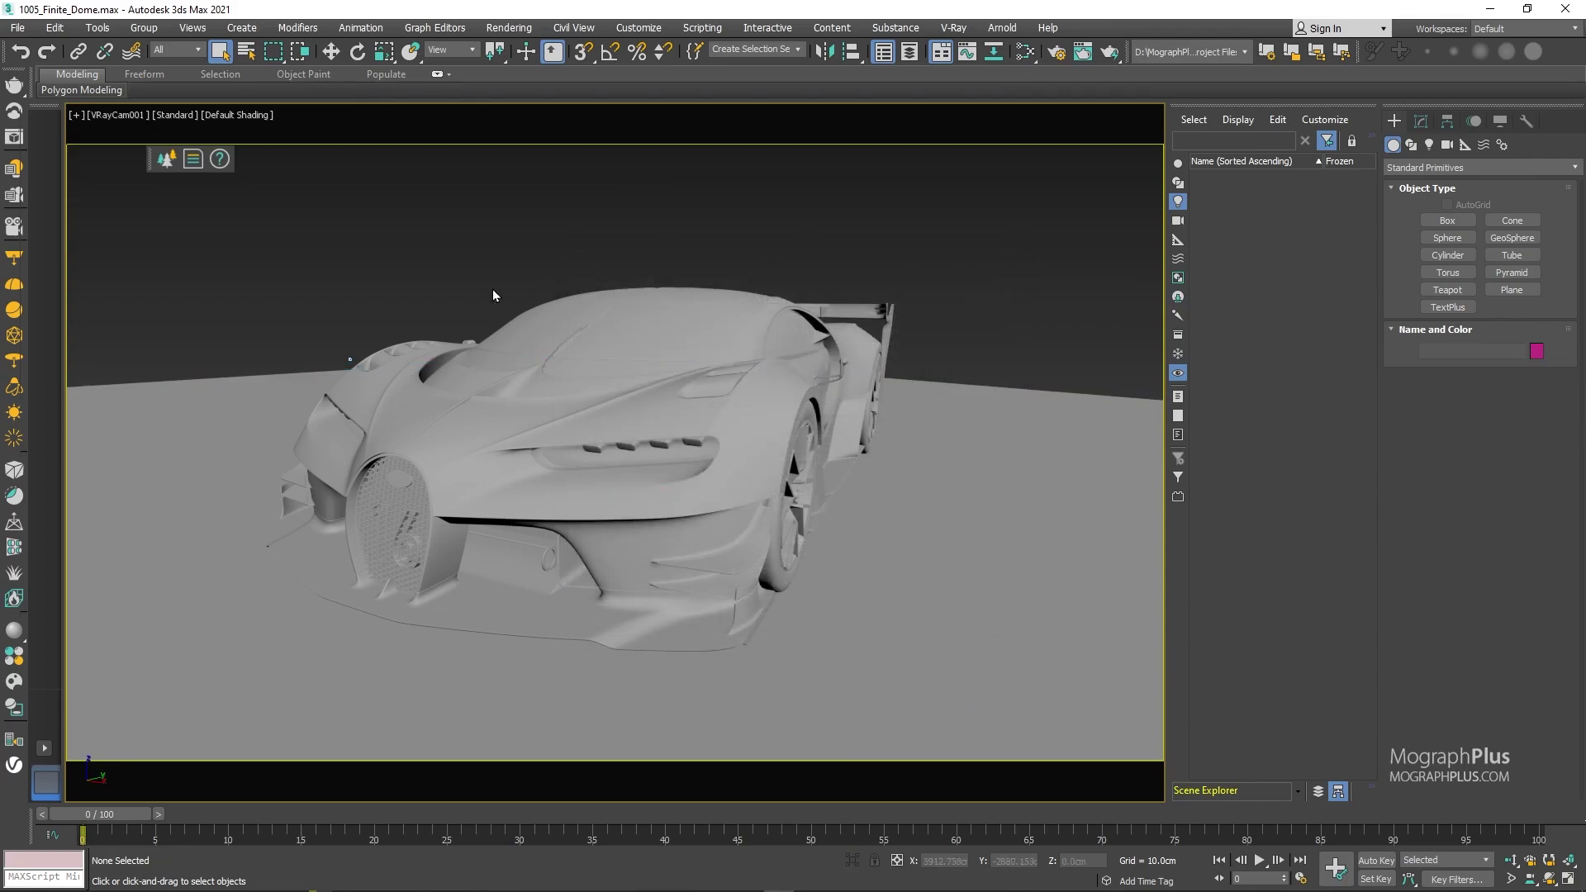
{"action": "left_click", "coordinate": [15, 285]}
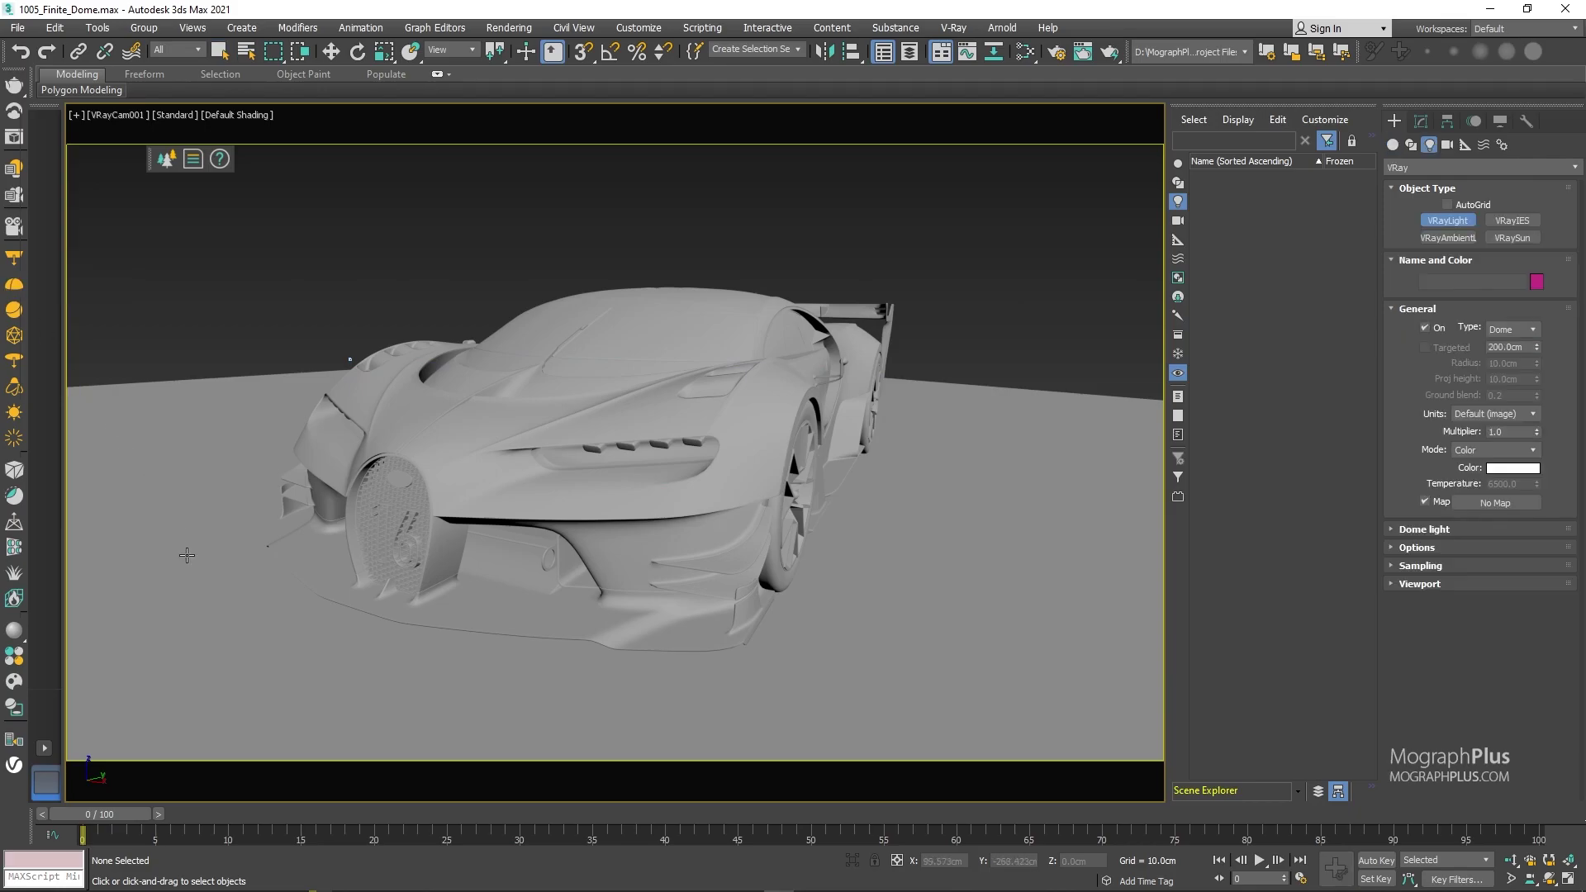
{"action": "left_click", "coordinate": [334, 646]}
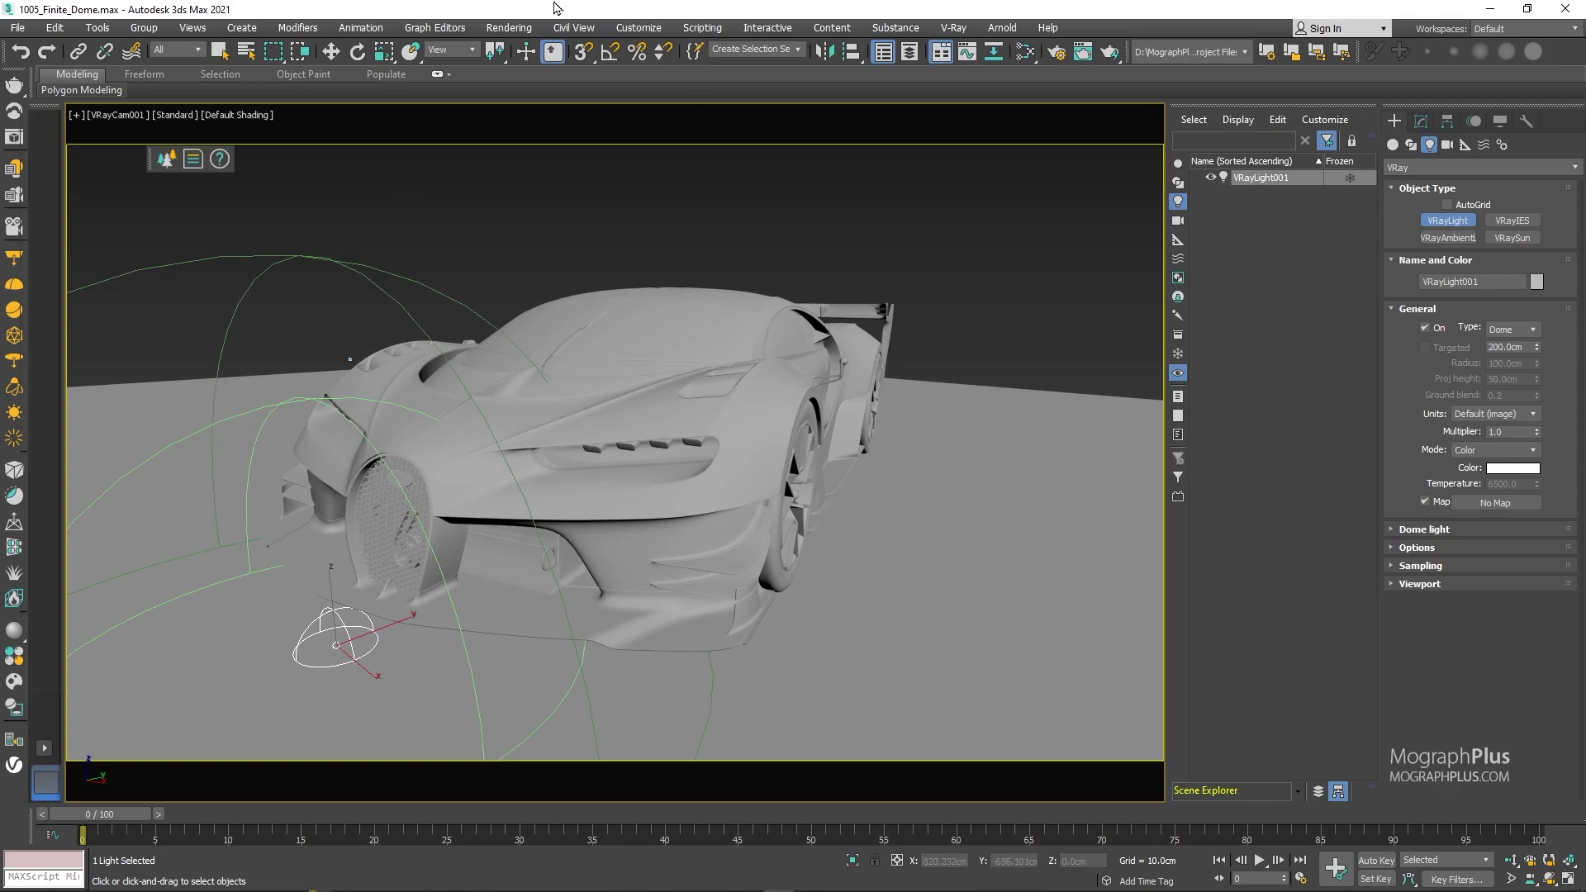
In the Slate Material Editor, preview Map #19's bus depot HDR panorama full screen
{"action": "left_click", "coordinate": [1421, 122]}
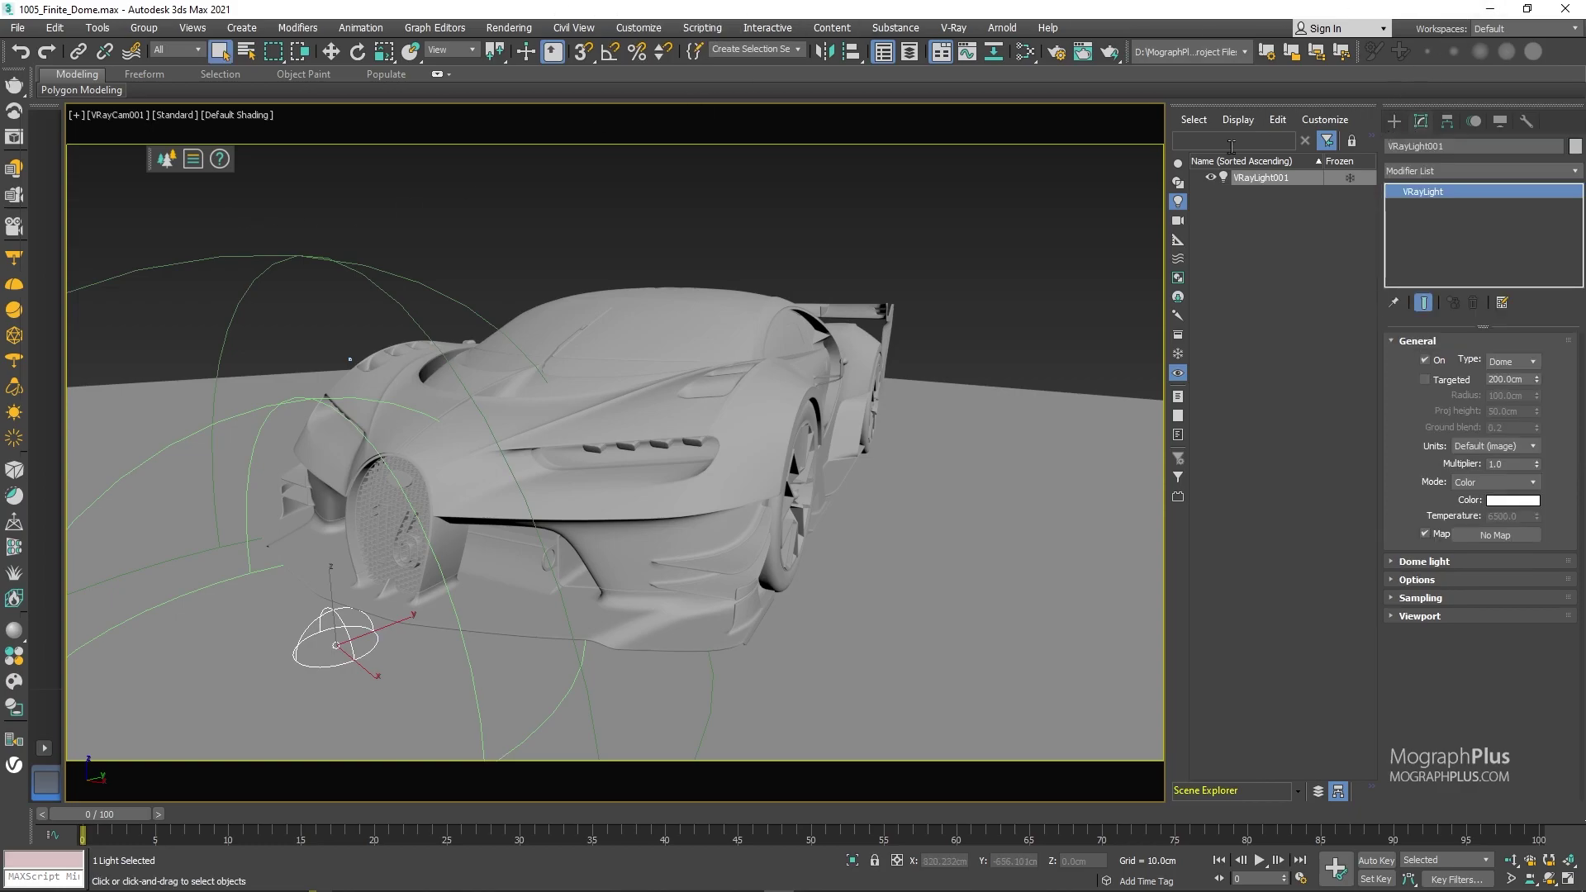
{"action": "key", "text": "m"}
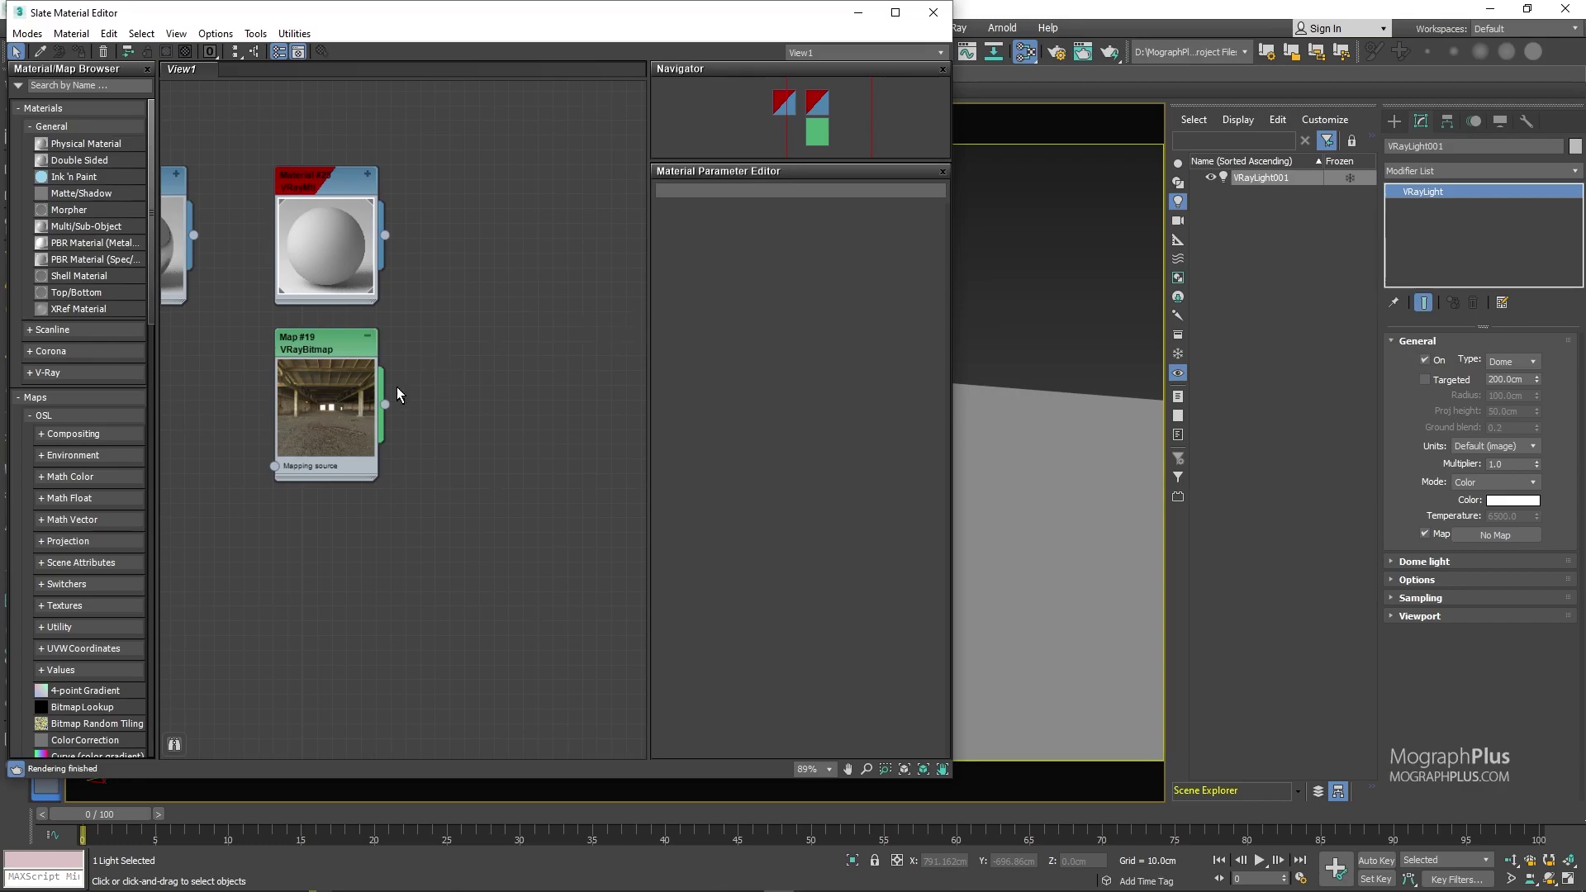
{"action": "double_click", "coordinate": [316, 384]}
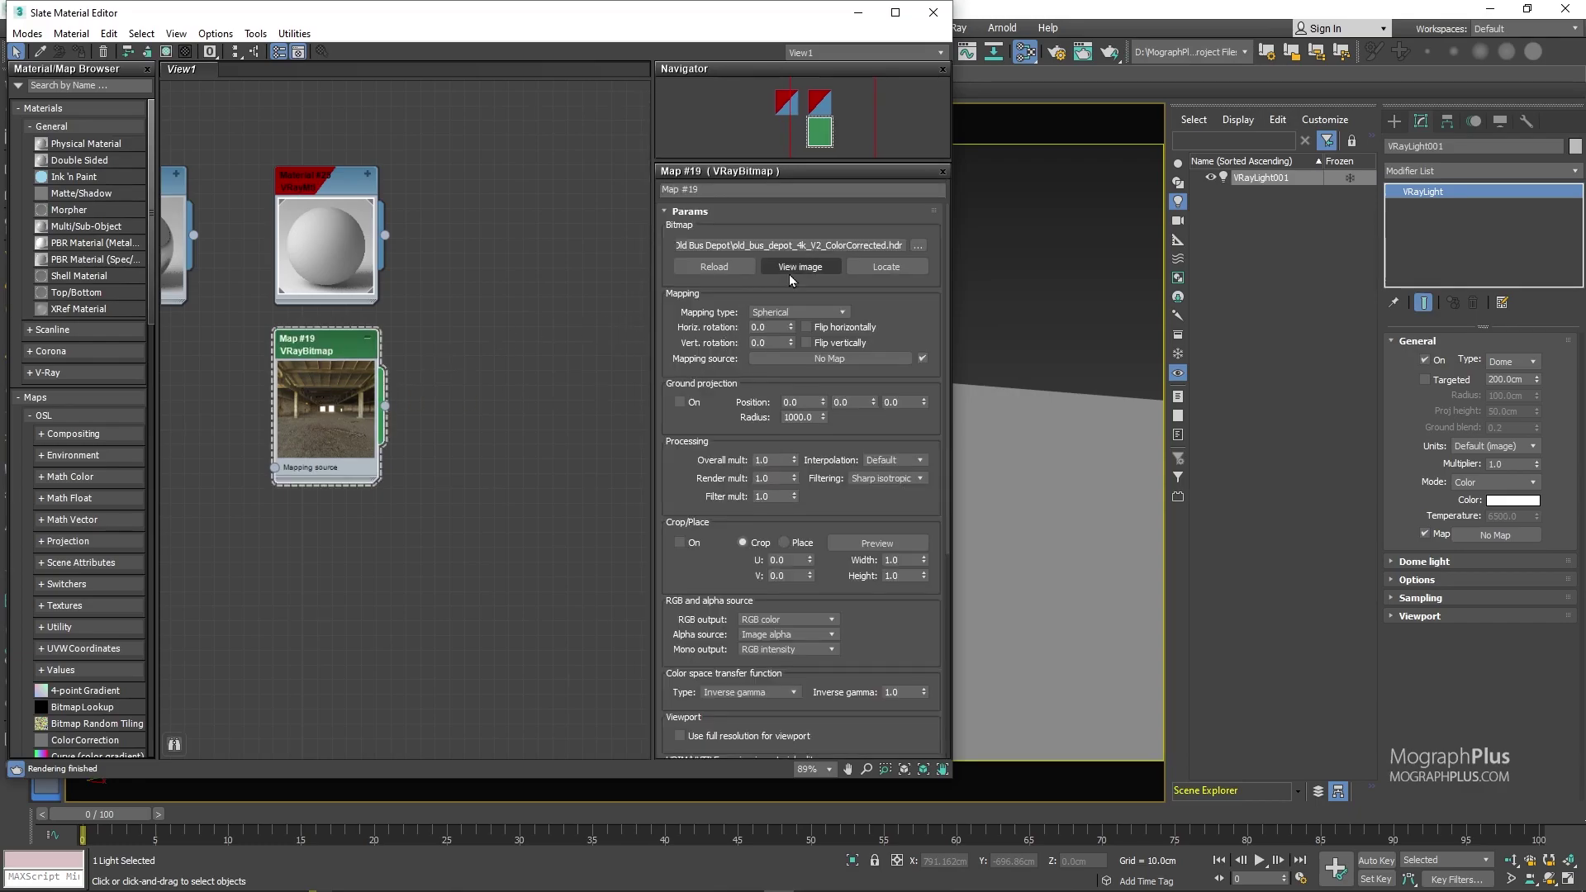
{"action": "left_click", "coordinate": [798, 267]}
{"action": "left_click_drag", "start_coordinate": [1198, 30], "coordinate": [1018, 15]}
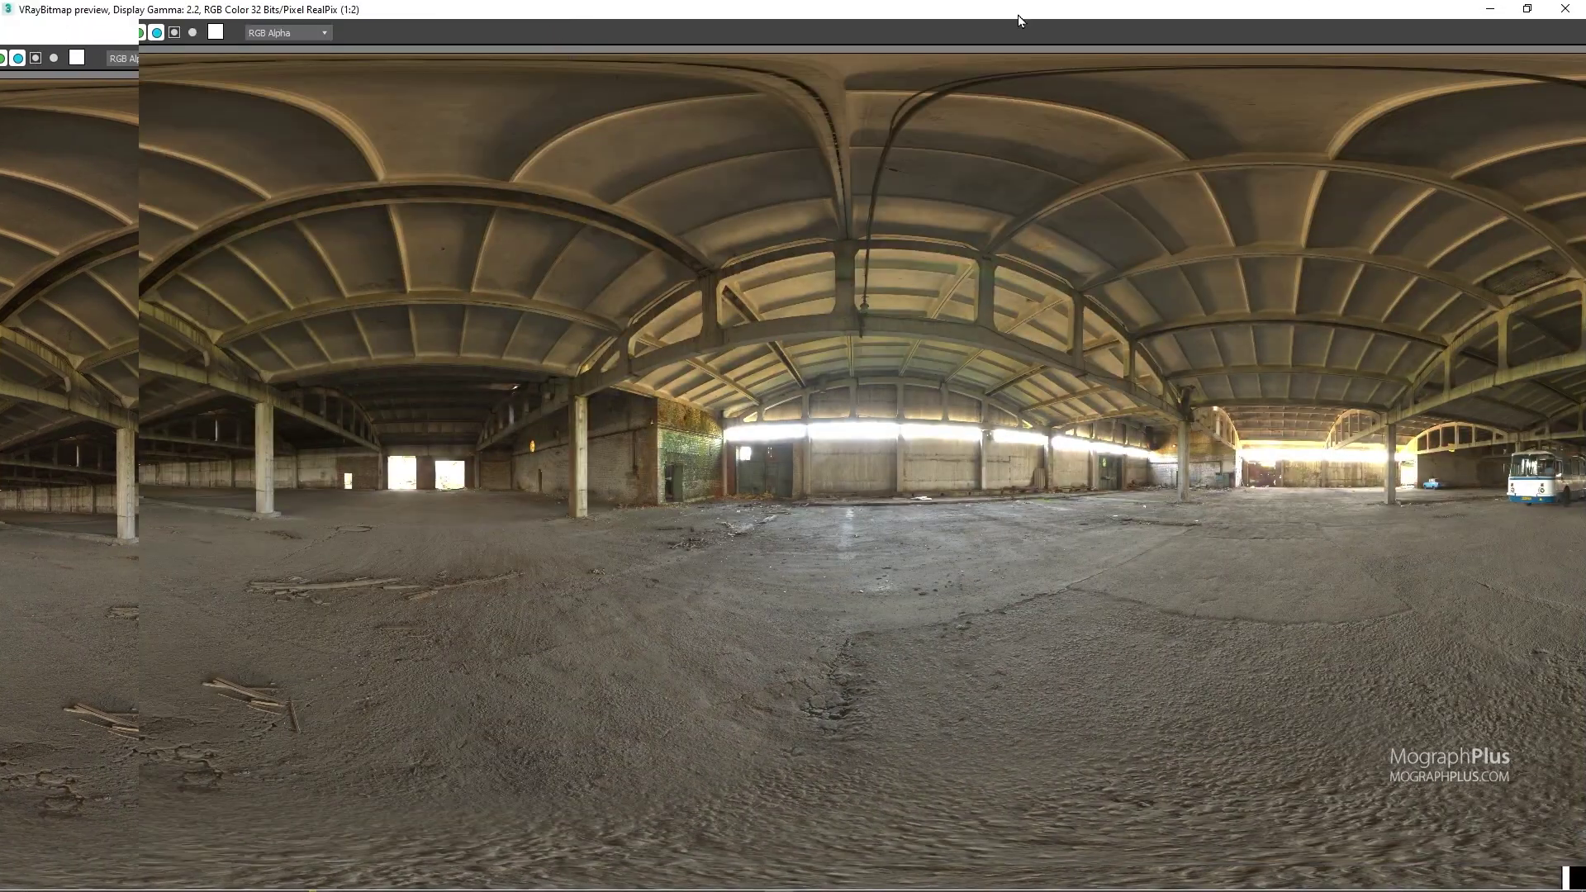
{"action": "left_click", "coordinate": [1564, 8]}
Wire Map #19 into the dome light's Map slot as an instance and close the editor
{"action": "left_click_drag", "start_coordinate": [385, 406], "coordinate": [1485, 539]}
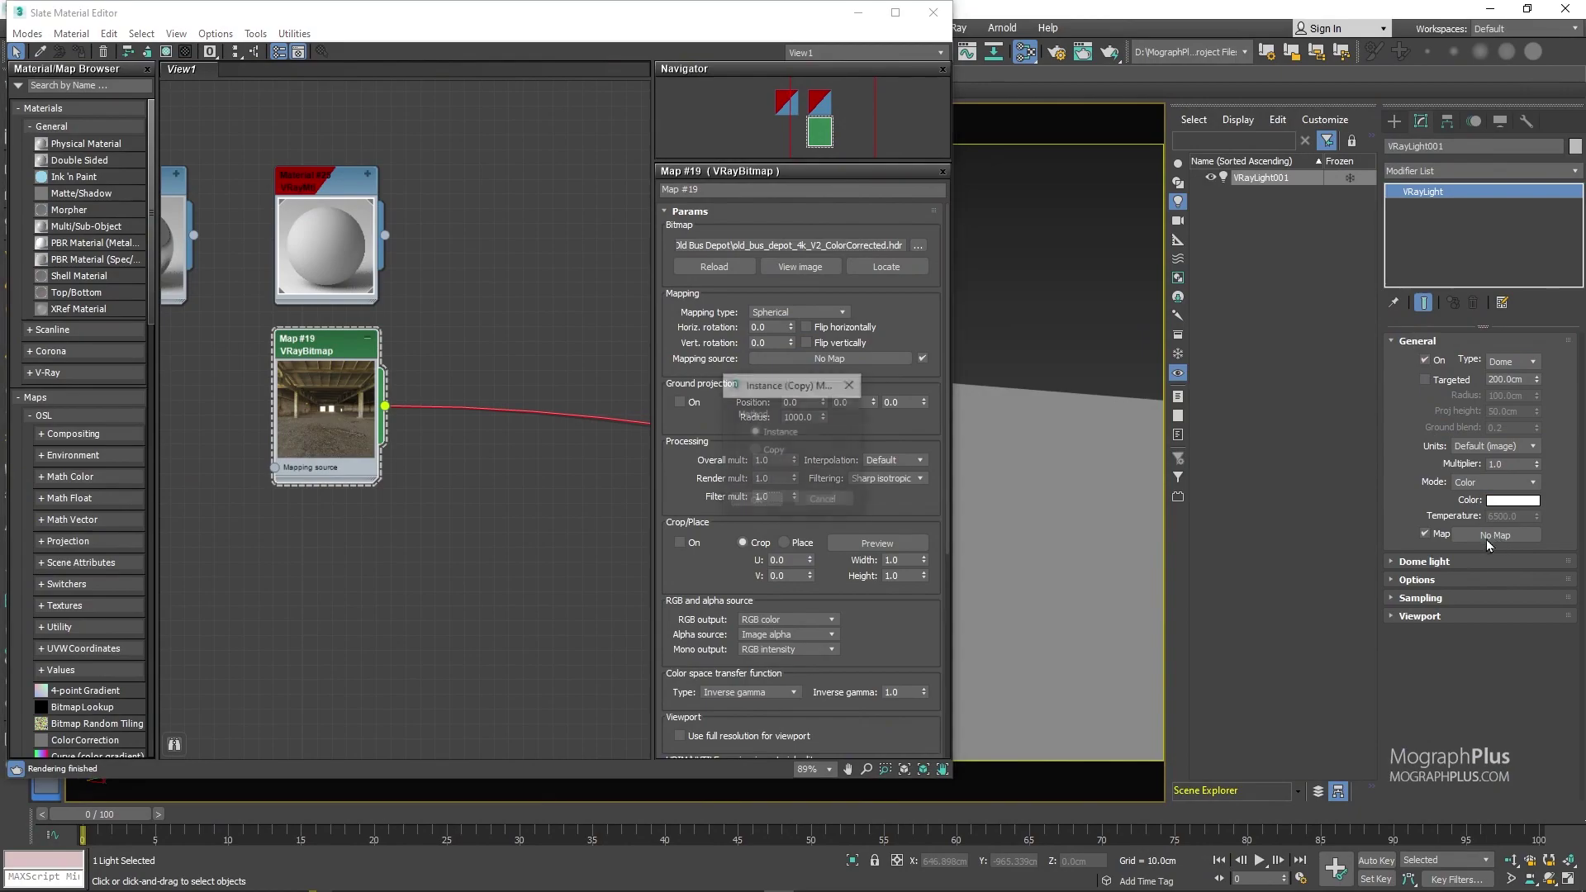
{"action": "left_click", "coordinate": [775, 498]}
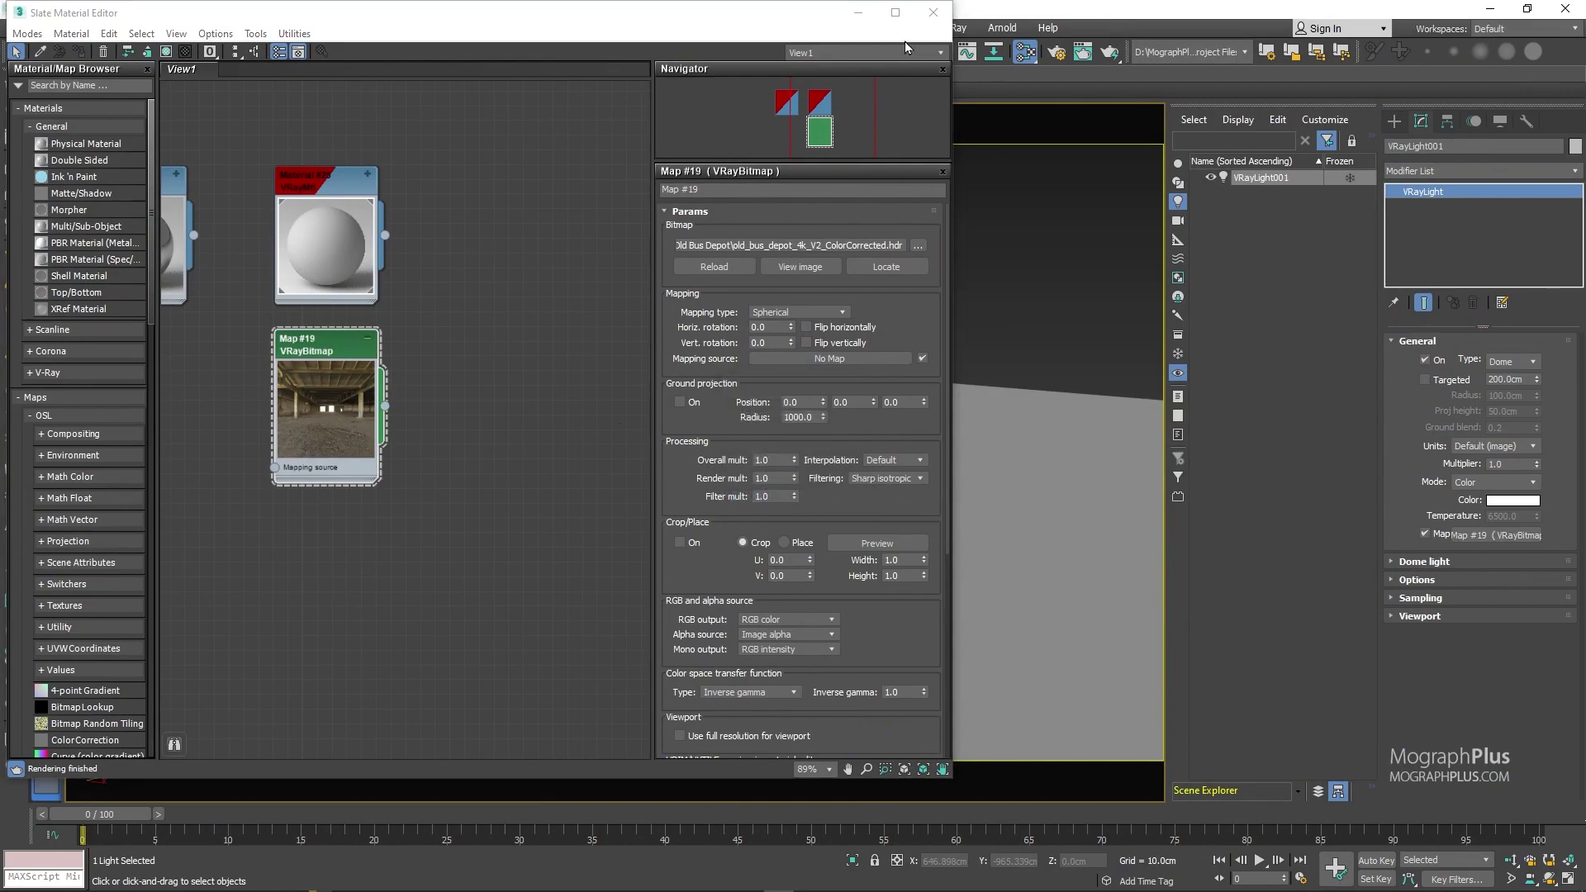
{"action": "left_click", "coordinate": [932, 12]}
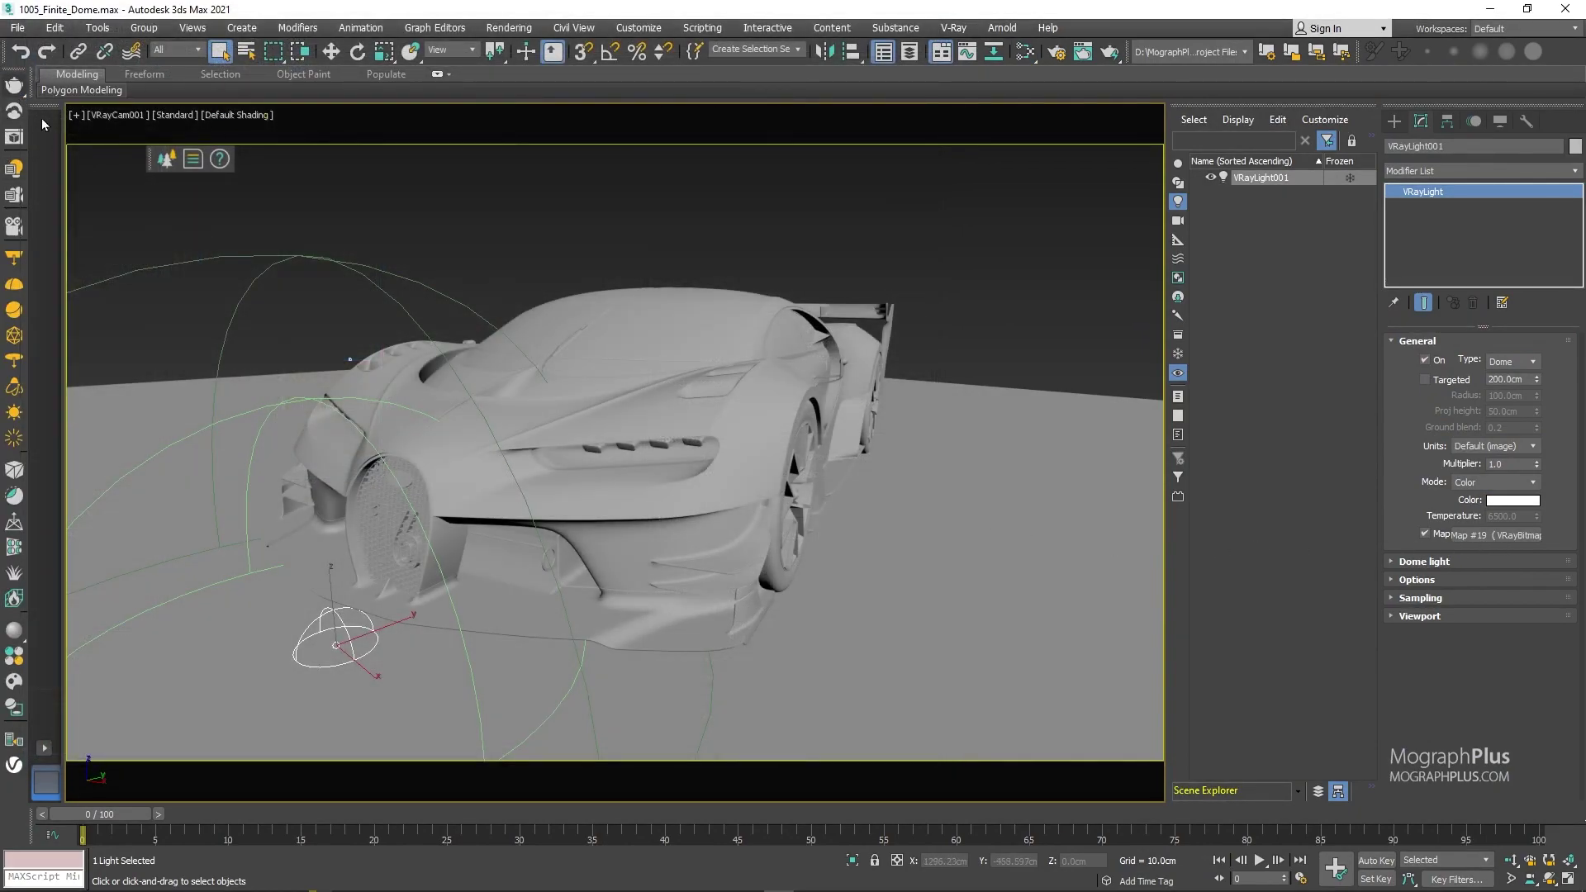
Start an interactive V-Ray render and rotate the dome light to absolute Z 28 degrees
{"action": "left_click", "coordinate": [14, 111]}
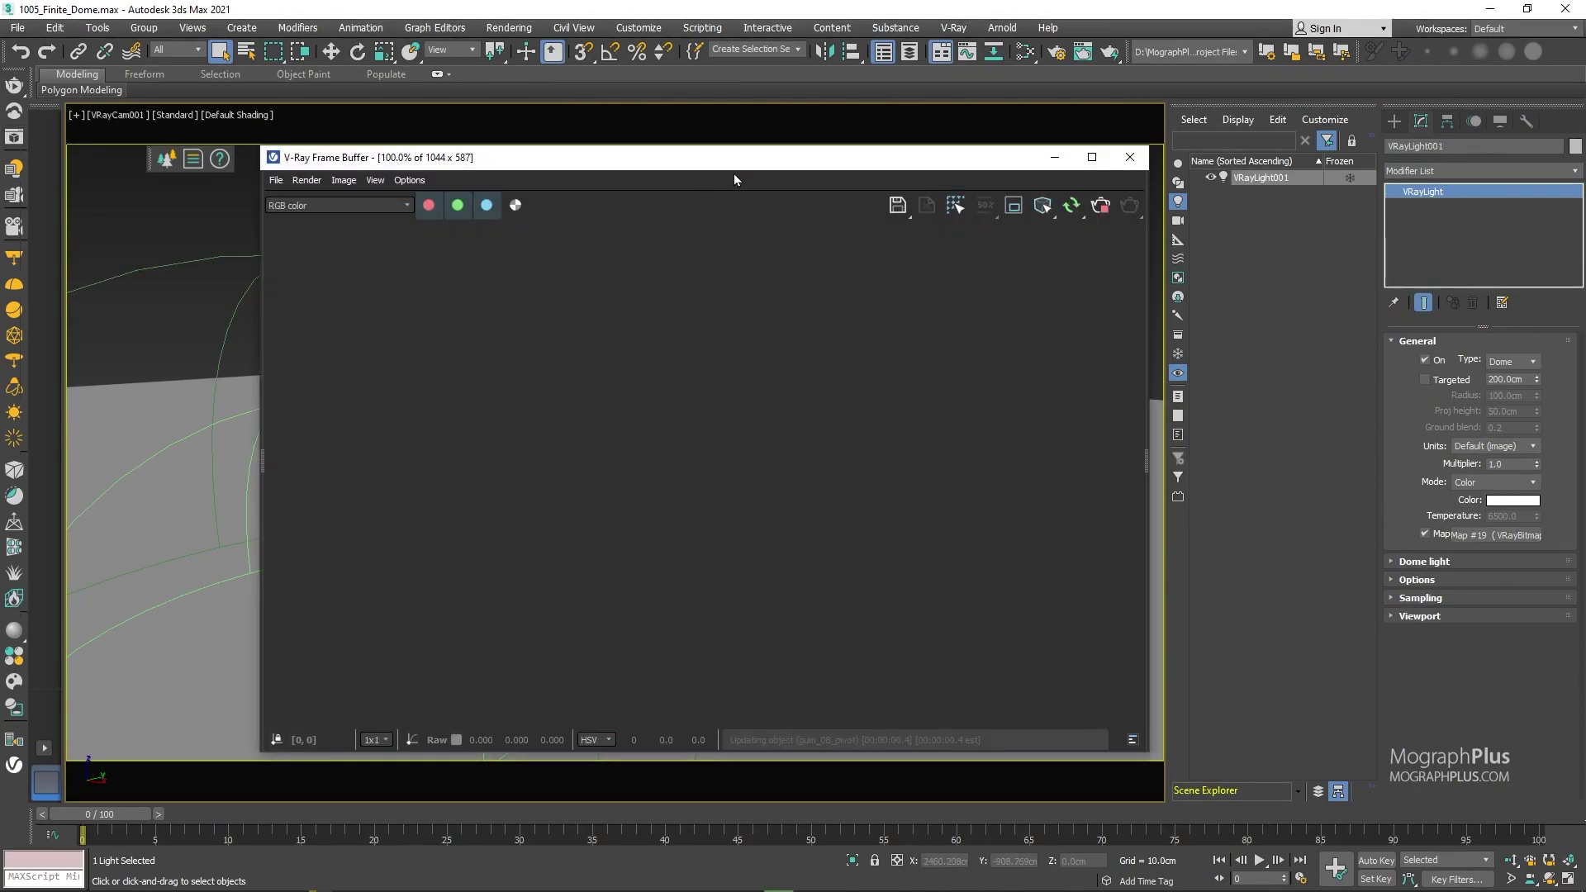
{"action": "left_click_drag", "start_coordinate": [735, 170], "coordinate": [932, 160]}
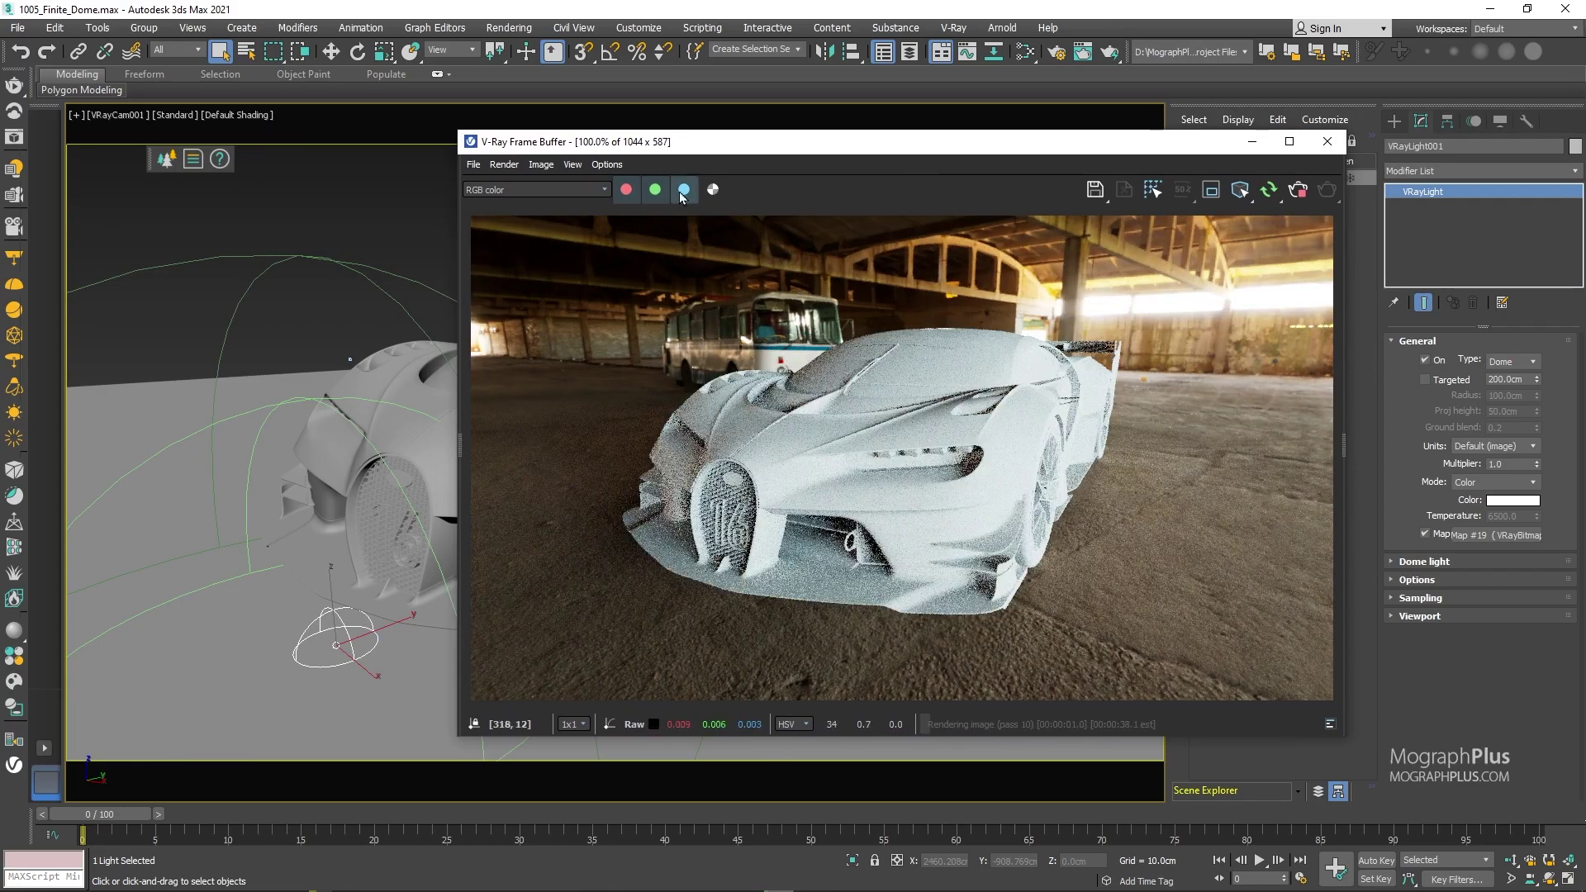
{"action": "key", "text": "e"}
{"action": "key", "text": "F12"}
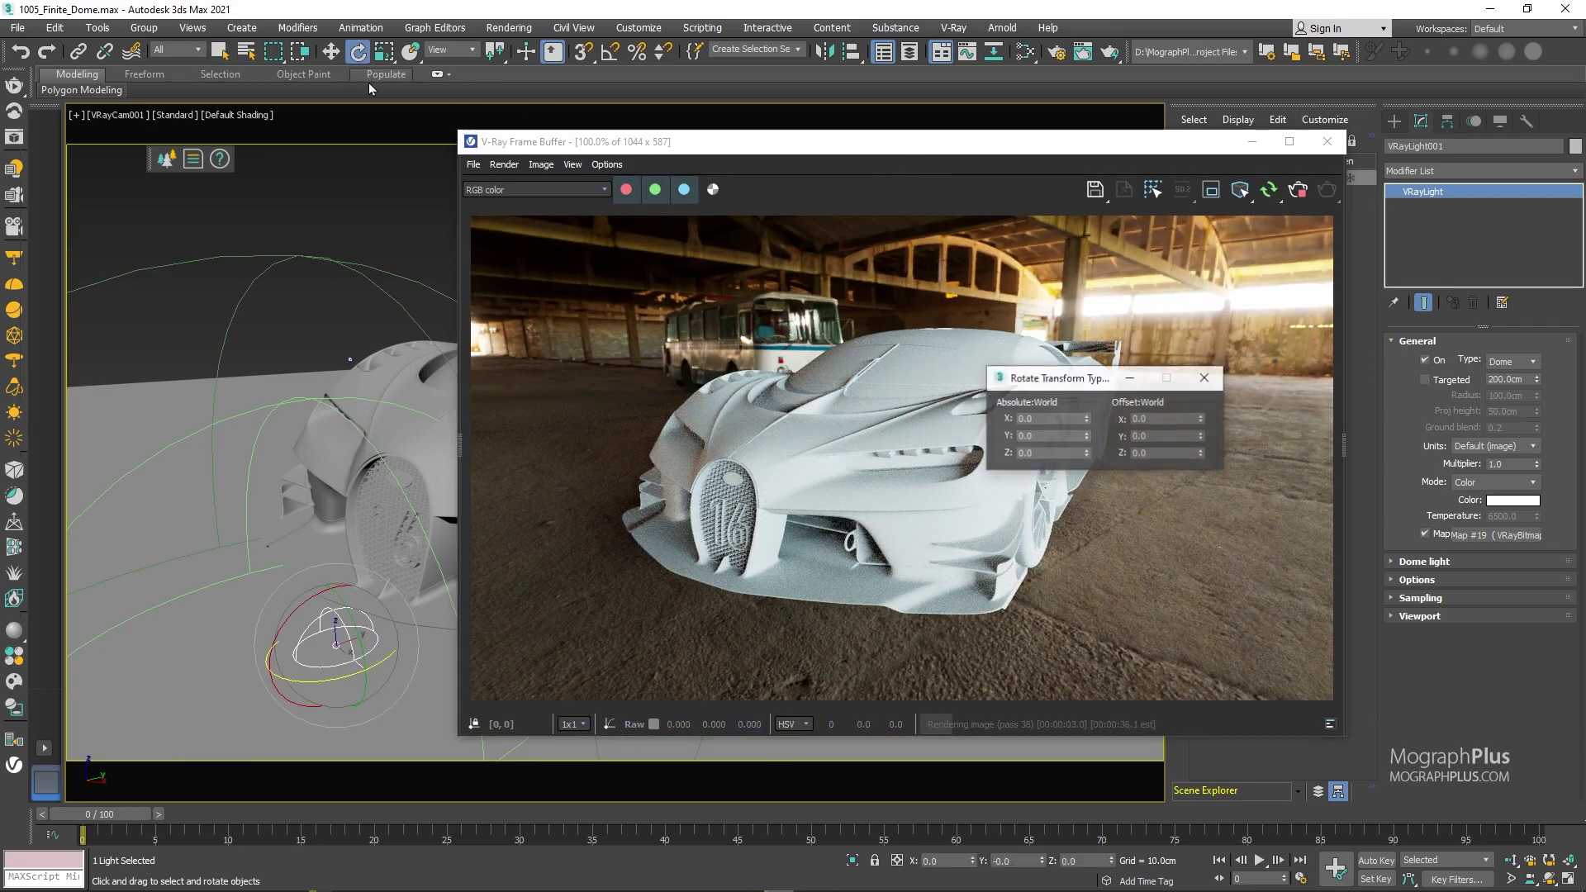
{"action": "left_click", "coordinate": [1043, 453]}
{"action": "type", "text": "2"}
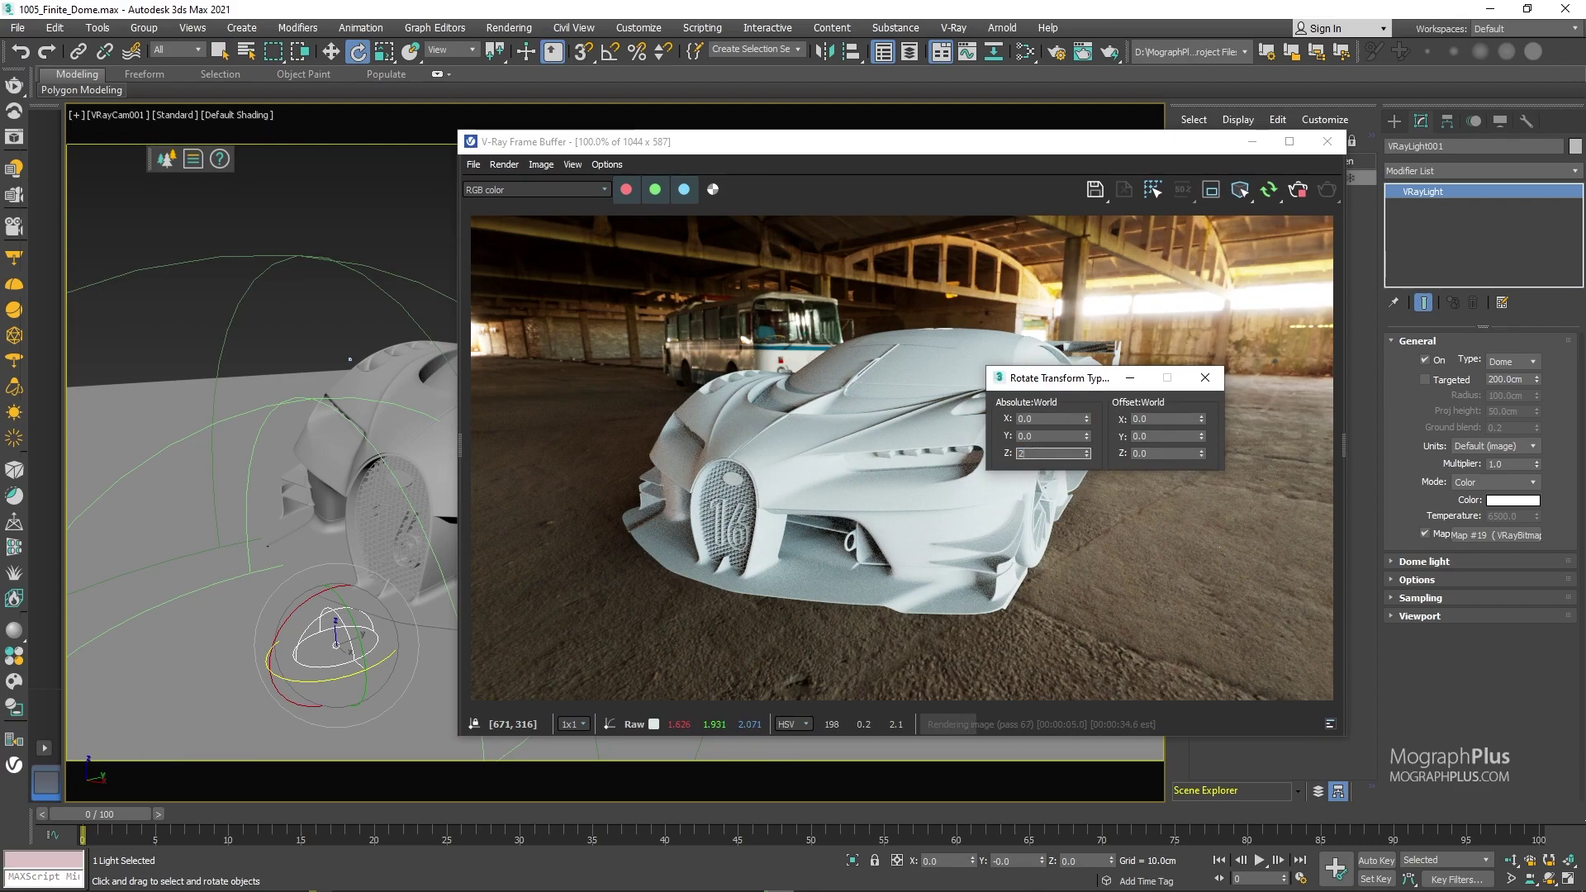
{"action": "type", "text": "8"}
{"action": "key", "text": "Return"}
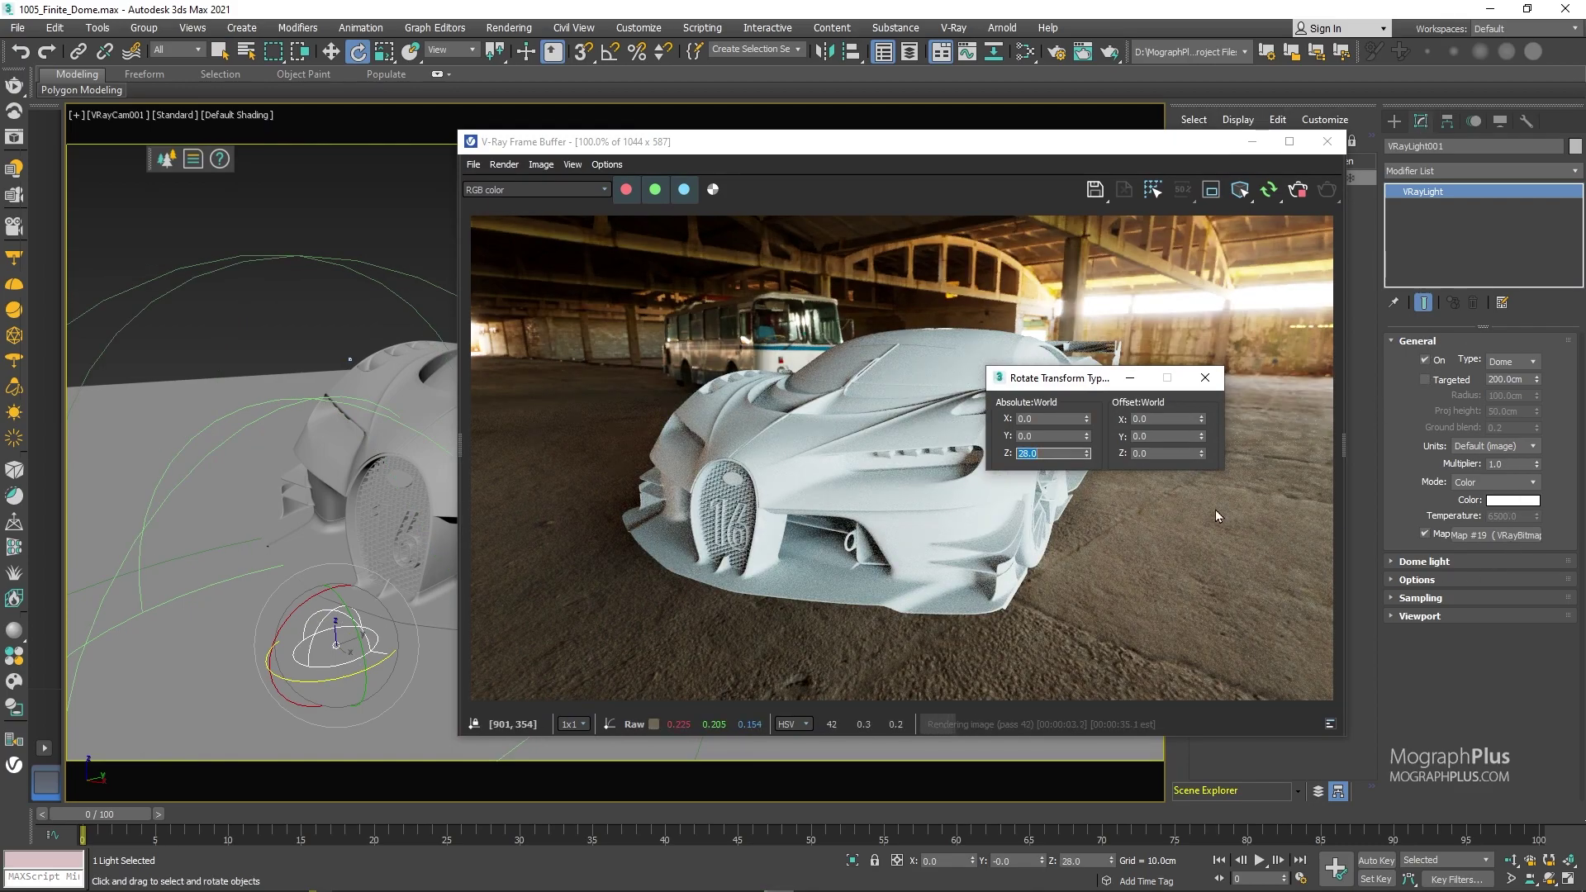
{"action": "left_click", "coordinate": [1473, 561]}
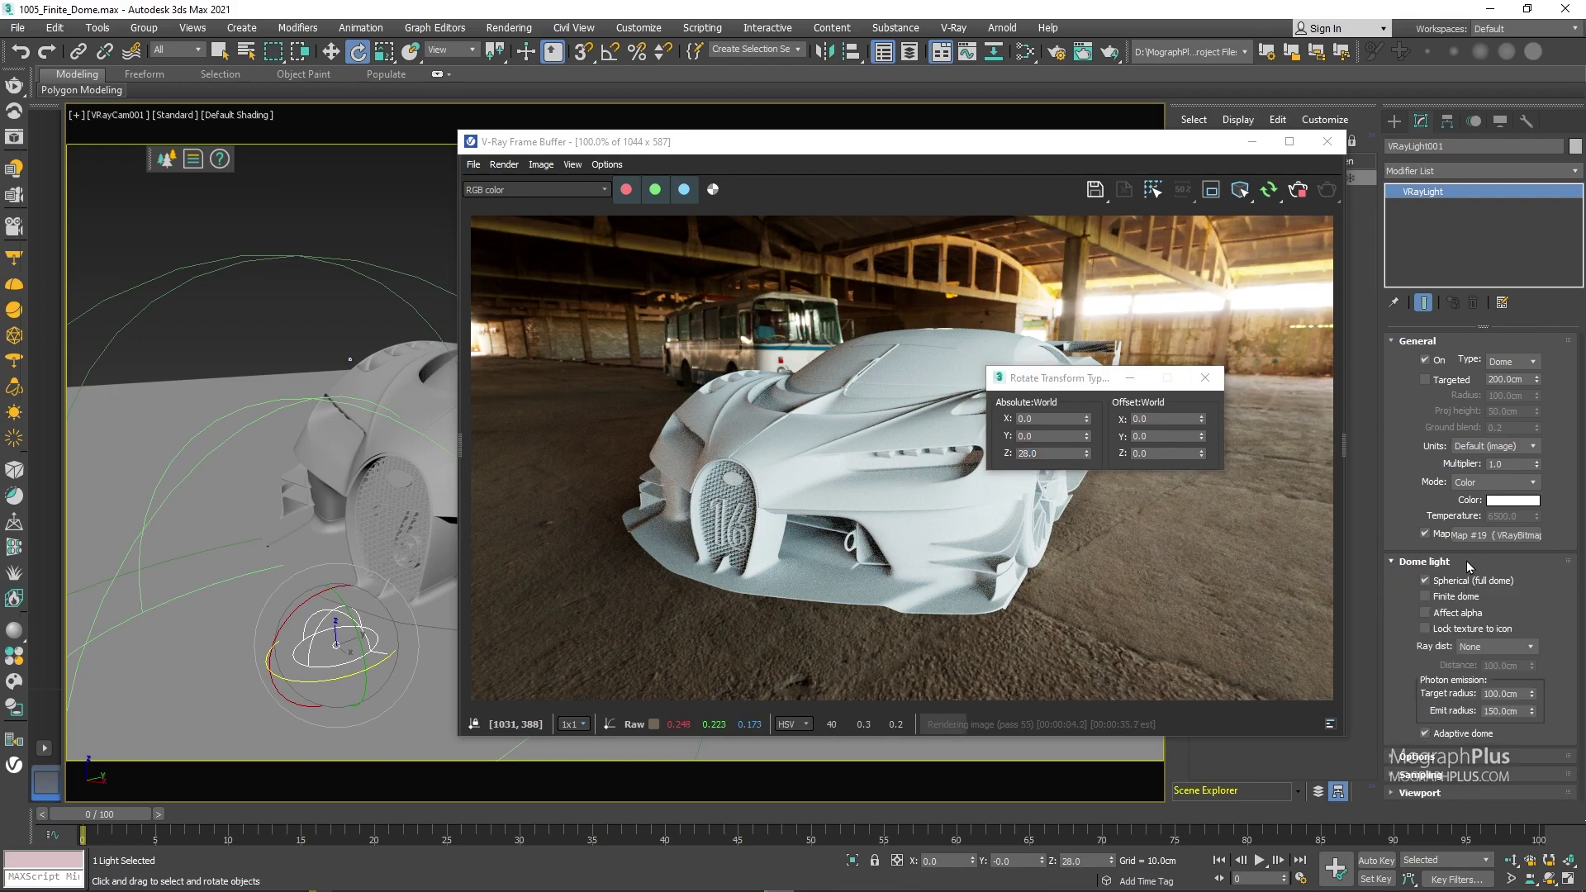
Enable Lock texture to icon and Finite dome on the dome light
{"action": "left_click", "coordinate": [1446, 632]}
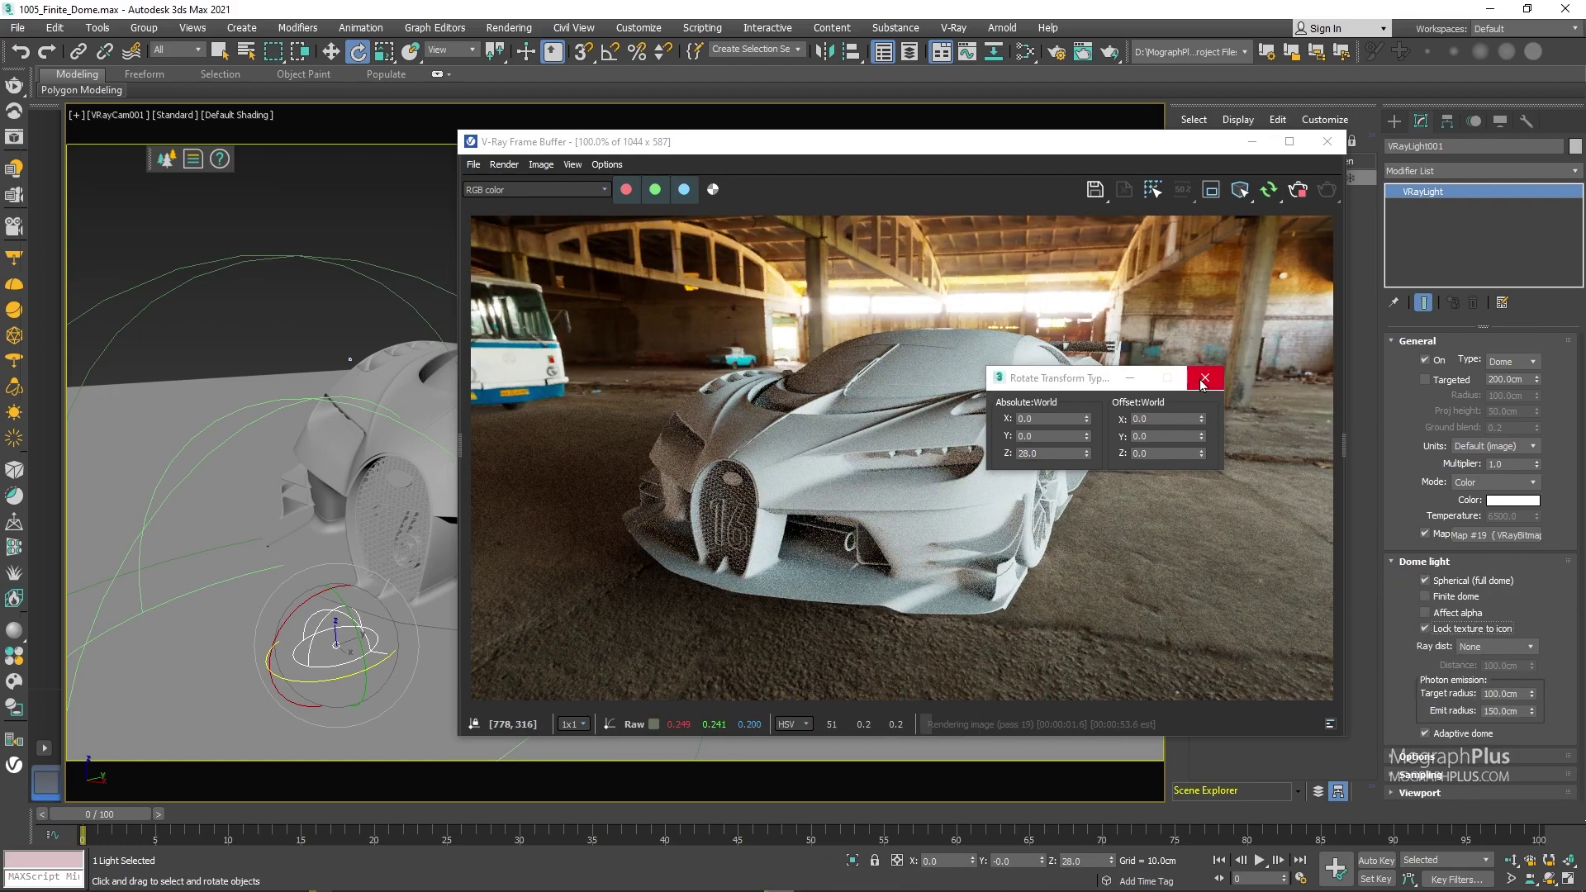
{"action": "left_click", "coordinate": [1203, 380]}
{"action": "left_click_drag", "start_coordinate": [938, 151], "coordinate": [913, 171]}
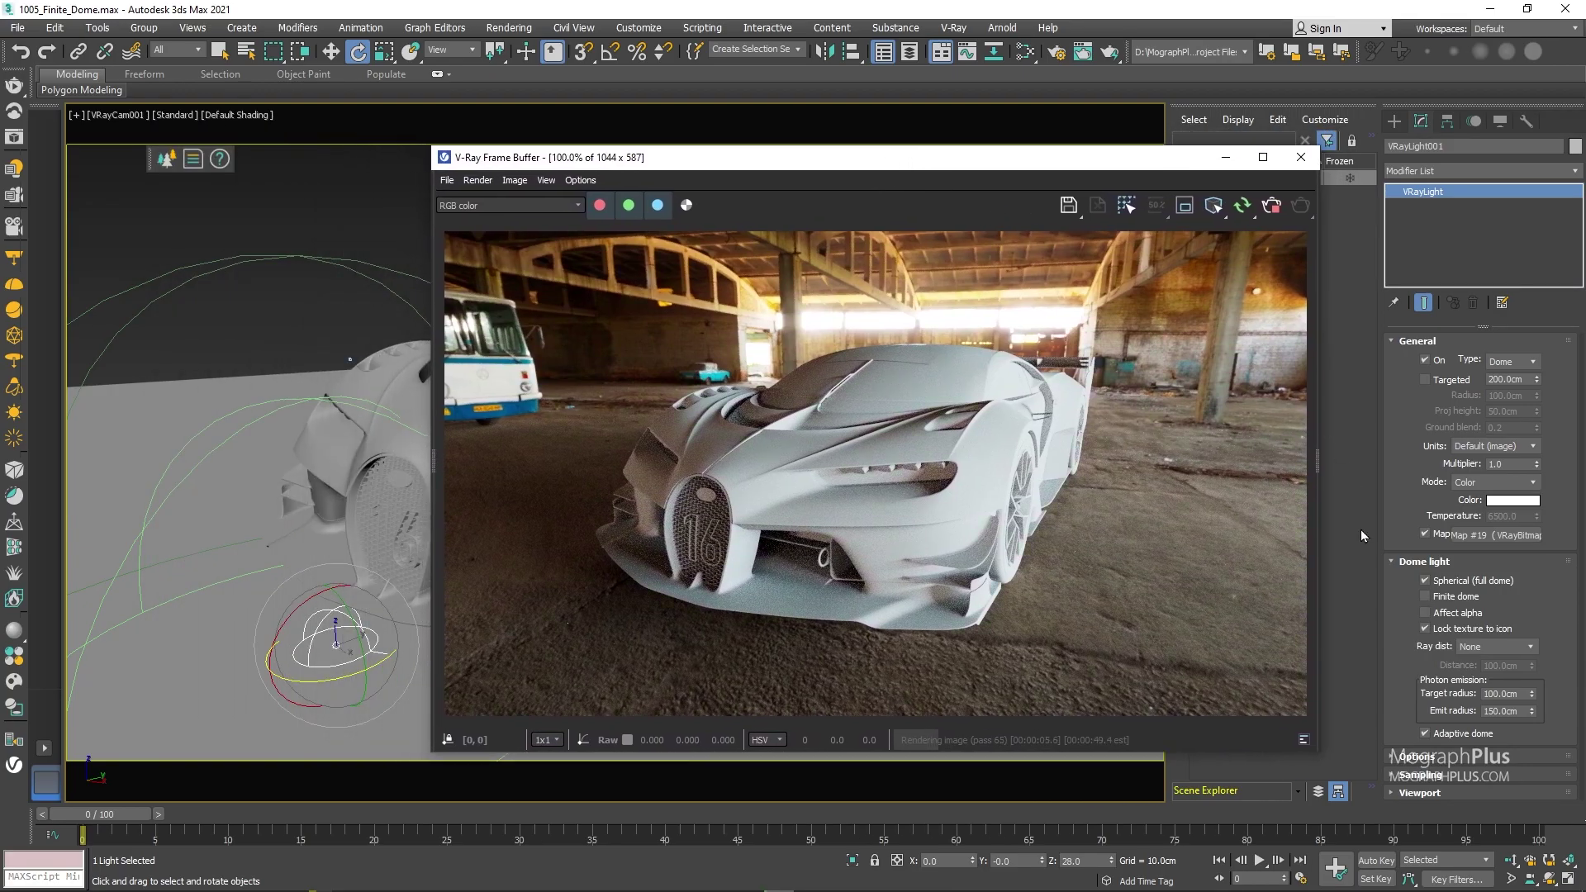
{"action": "left_click", "coordinate": [1437, 592]}
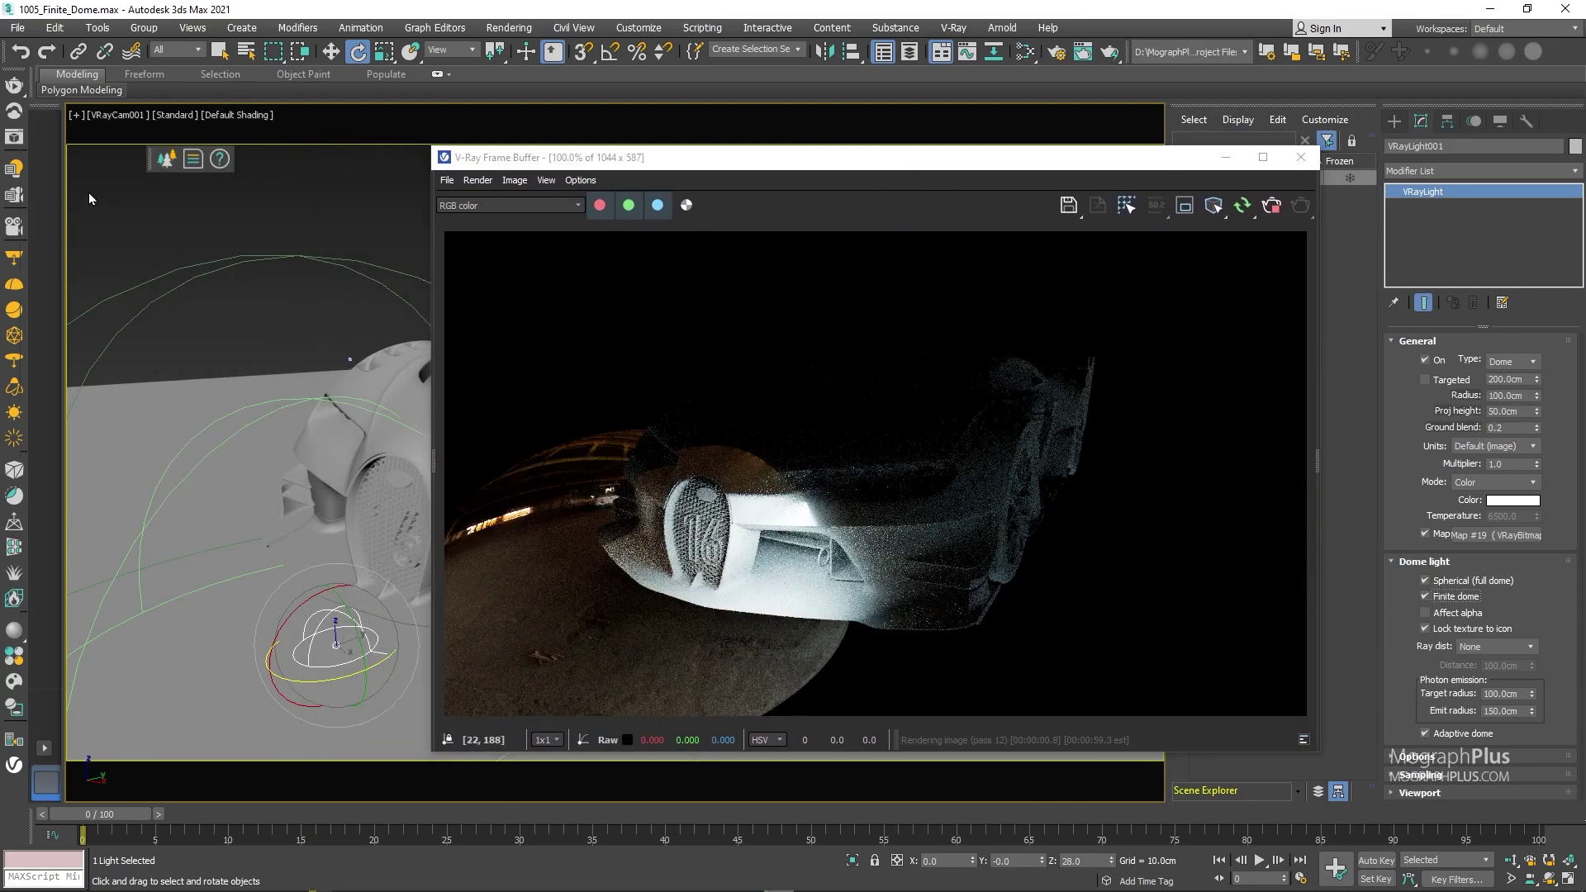
{"action": "left_click", "coordinate": [330, 222]}
Switch to a perspective view and zoom out to see the finite dome bowl
{"action": "key", "text": "p"}
{"action": "key", "text": "alt+z"}
{"action": "left_click_drag", "start_coordinate": [271, 261], "coordinate": [293, 346]}
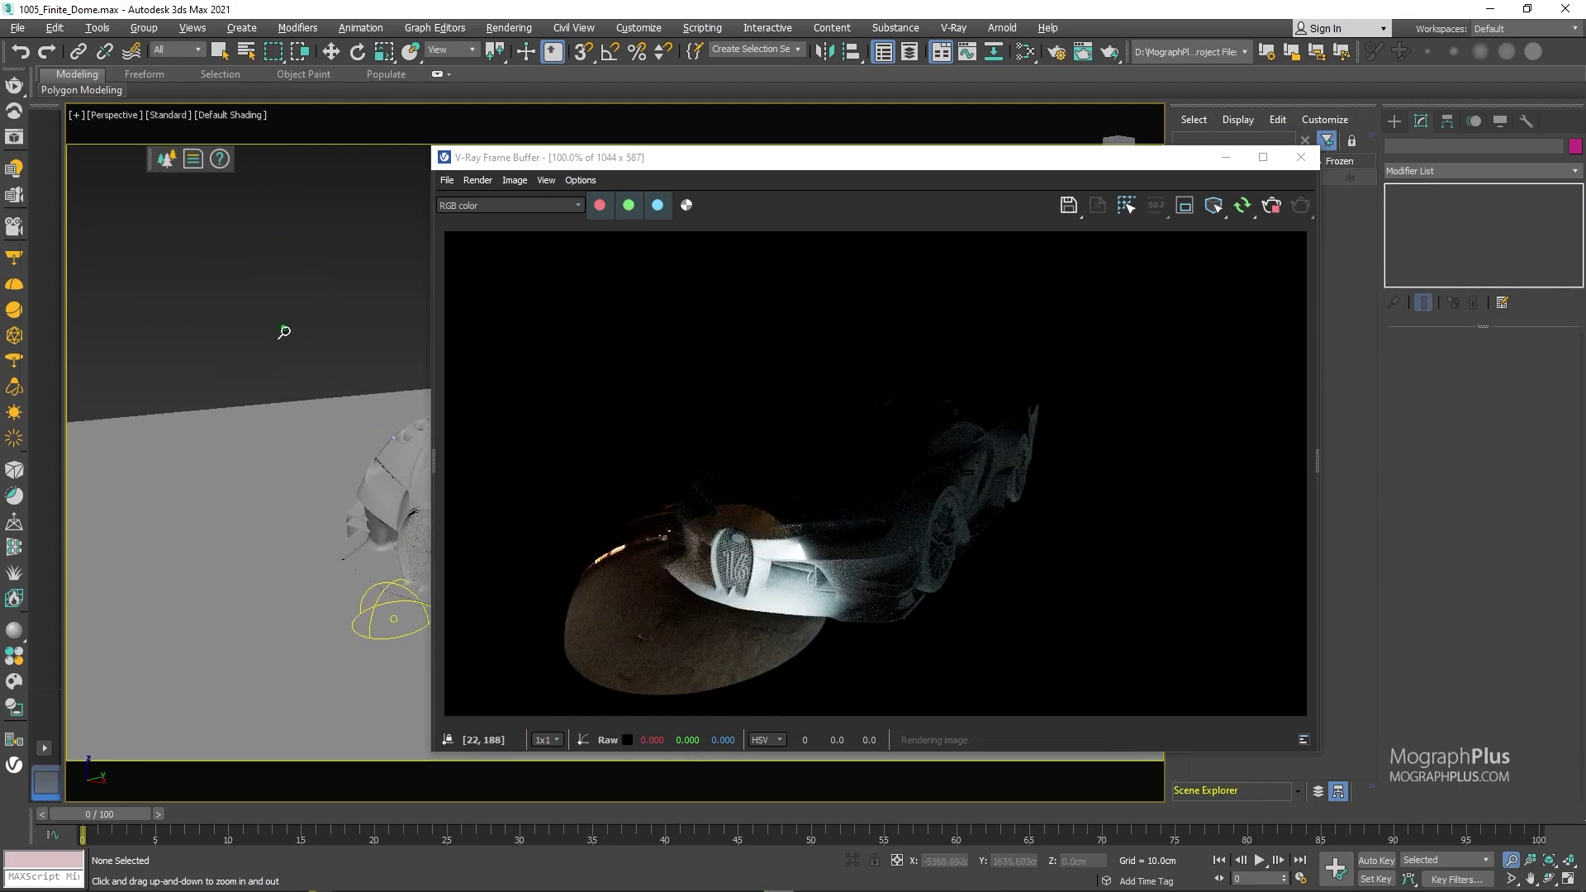
{"action": "scroll", "coordinate": [307, 299], "scroll_direction": "down", "scroll_amount": 3}
{"action": "middle_click_drag", "start_coordinate": [307, 299], "coordinate": [277, 336]}
{"action": "key", "text": "e"}
{"action": "left_click", "coordinate": [353, 542]}
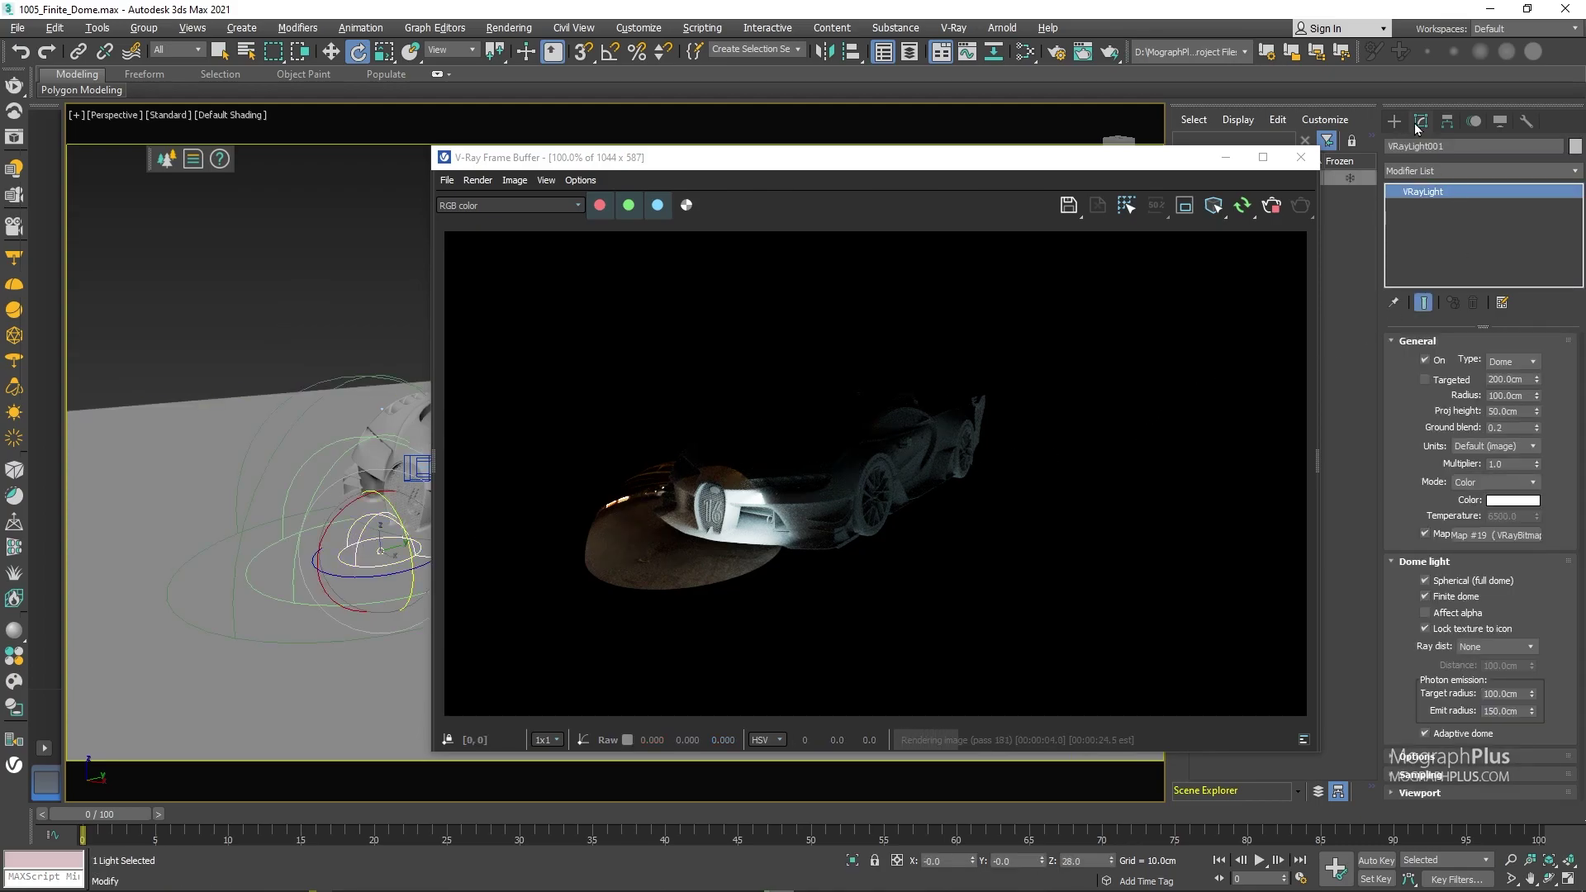
{"action": "left_click_drag", "start_coordinate": [1084, 175], "coordinate": [1032, 169]}
{"action": "middle_click_drag", "start_coordinate": [157, 319], "coordinate": [312, 325]}
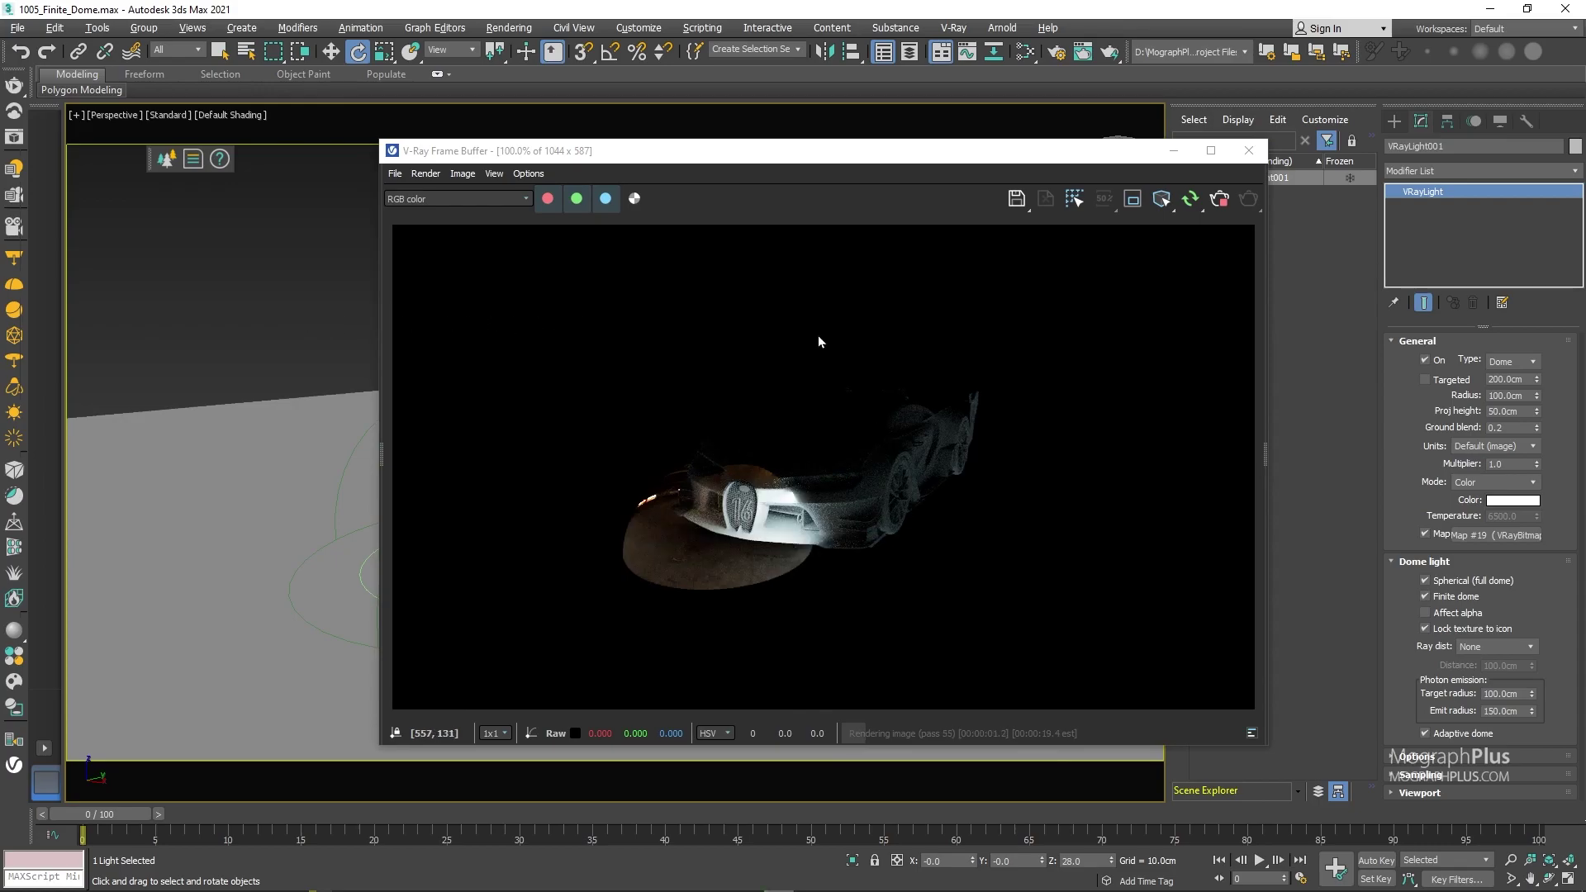
{"action": "left_click", "coordinate": [289, 319]}
{"action": "key", "text": "alt+z"}
{"action": "left_click_drag", "start_coordinate": [303, 306], "coordinate": [312, 311]}
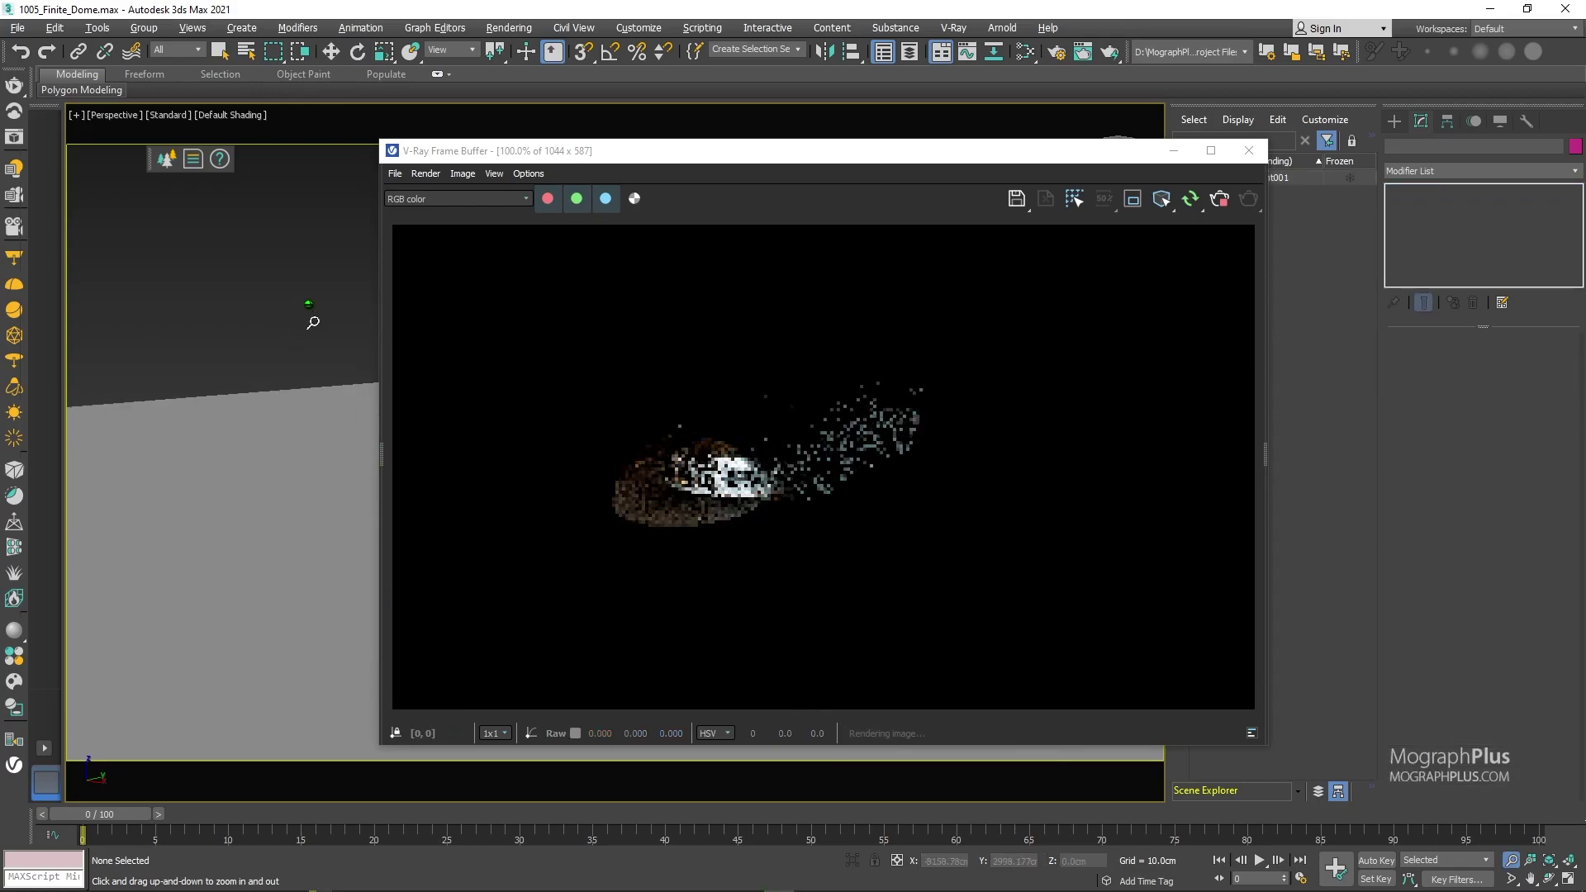
{"action": "left_click_drag", "start_coordinate": [689, 157], "coordinate": [806, 159]}
Select the dome light and toggle Finite dome off and back on to compare
{"action": "key", "text": "e"}
{"action": "left_click", "coordinate": [426, 481]}
{"action": "left_click", "coordinate": [426, 481]}
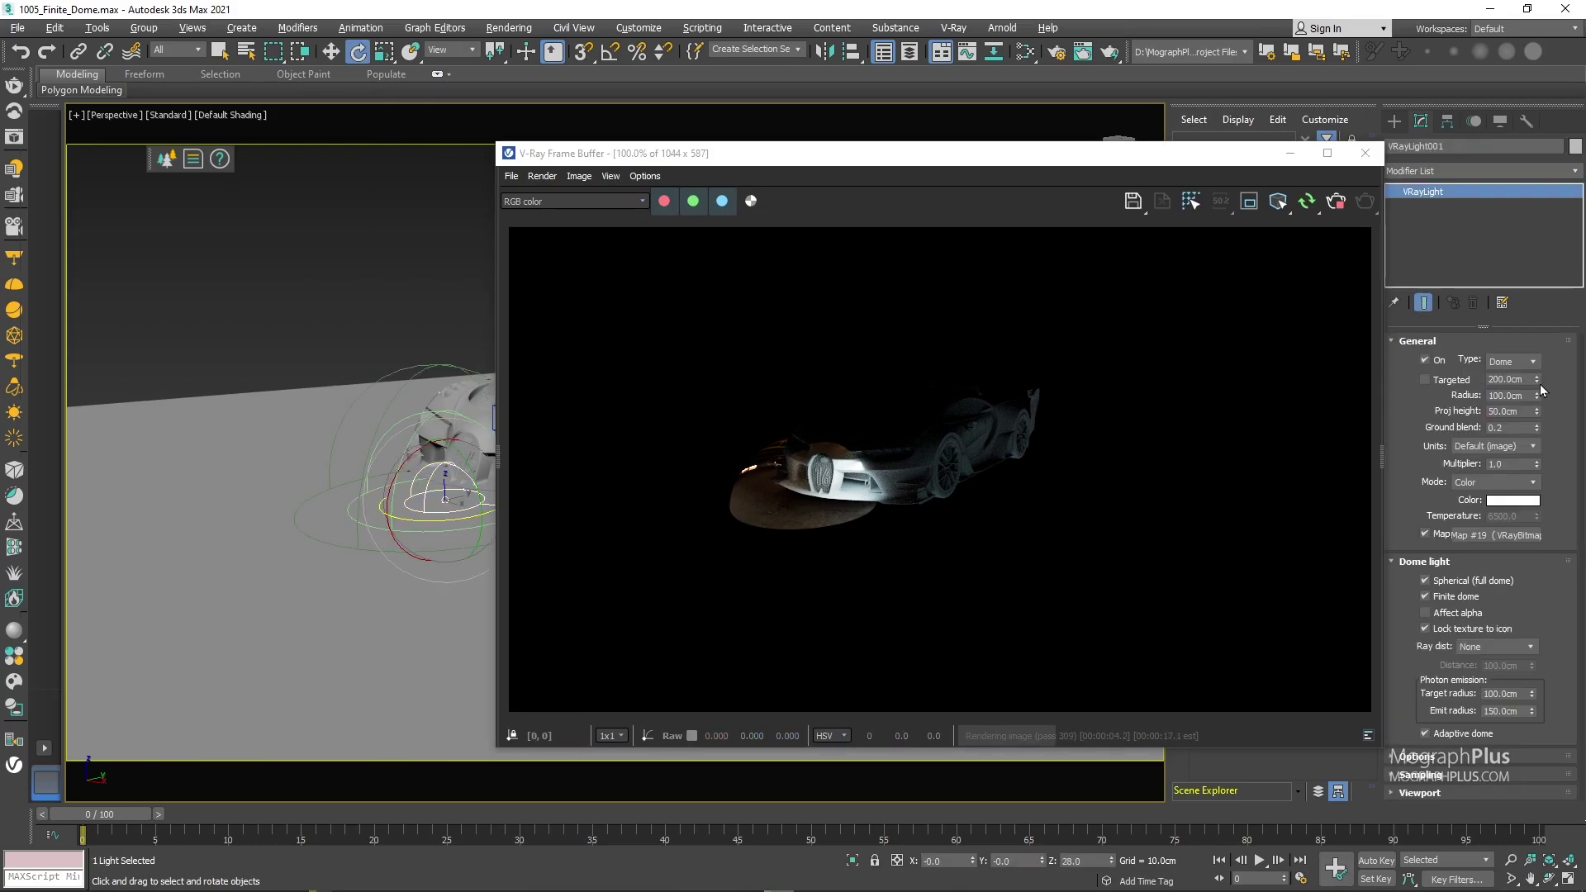
{"action": "left_click", "coordinate": [1467, 593]}
{"action": "left_click", "coordinate": [1467, 593]}
Try dome radius values of 200, 400, 50, 400 and 200 cm, settling on 300 cm
{"action": "double_click", "coordinate": [1513, 426]}
{"action": "double_click", "coordinate": [1512, 395]}
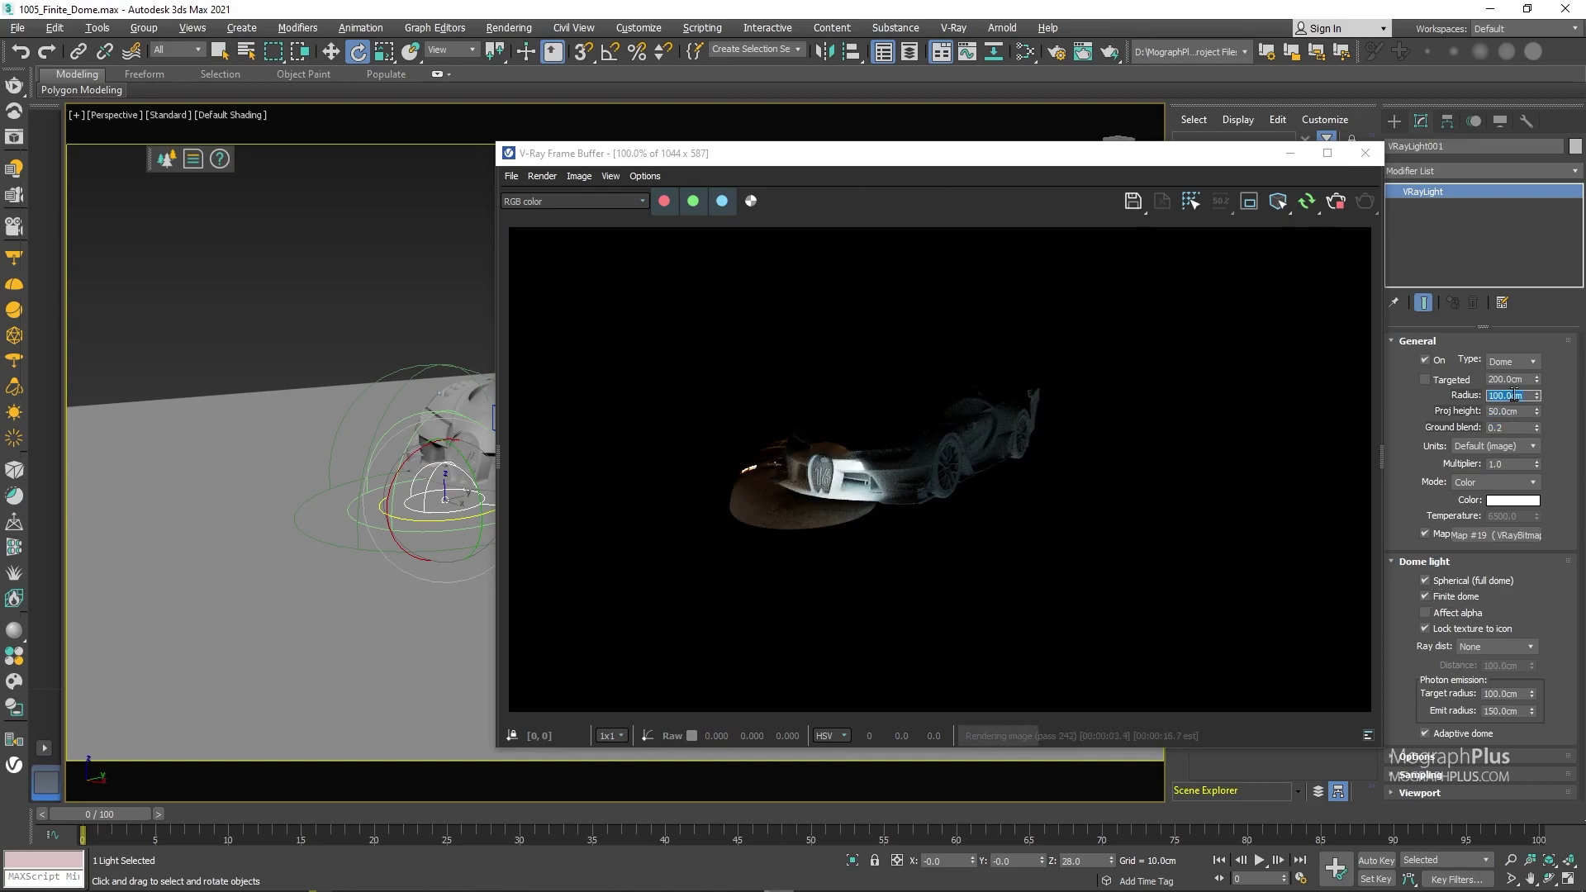
{"action": "type", "text": "200"}
{"action": "key", "text": "Return"}
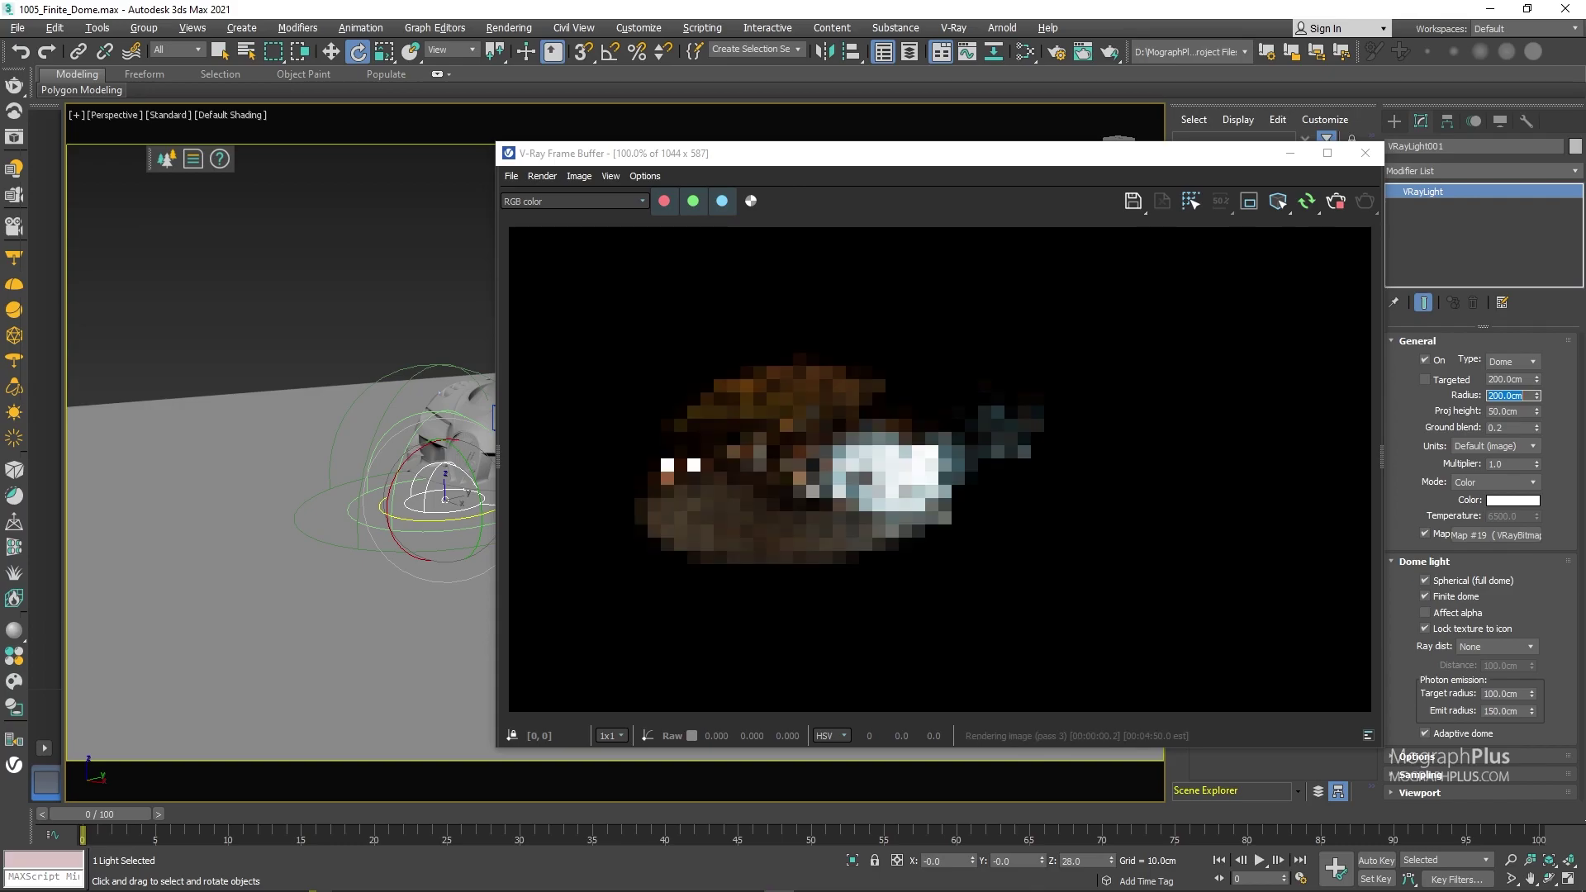
{"action": "type", "text": "400"}
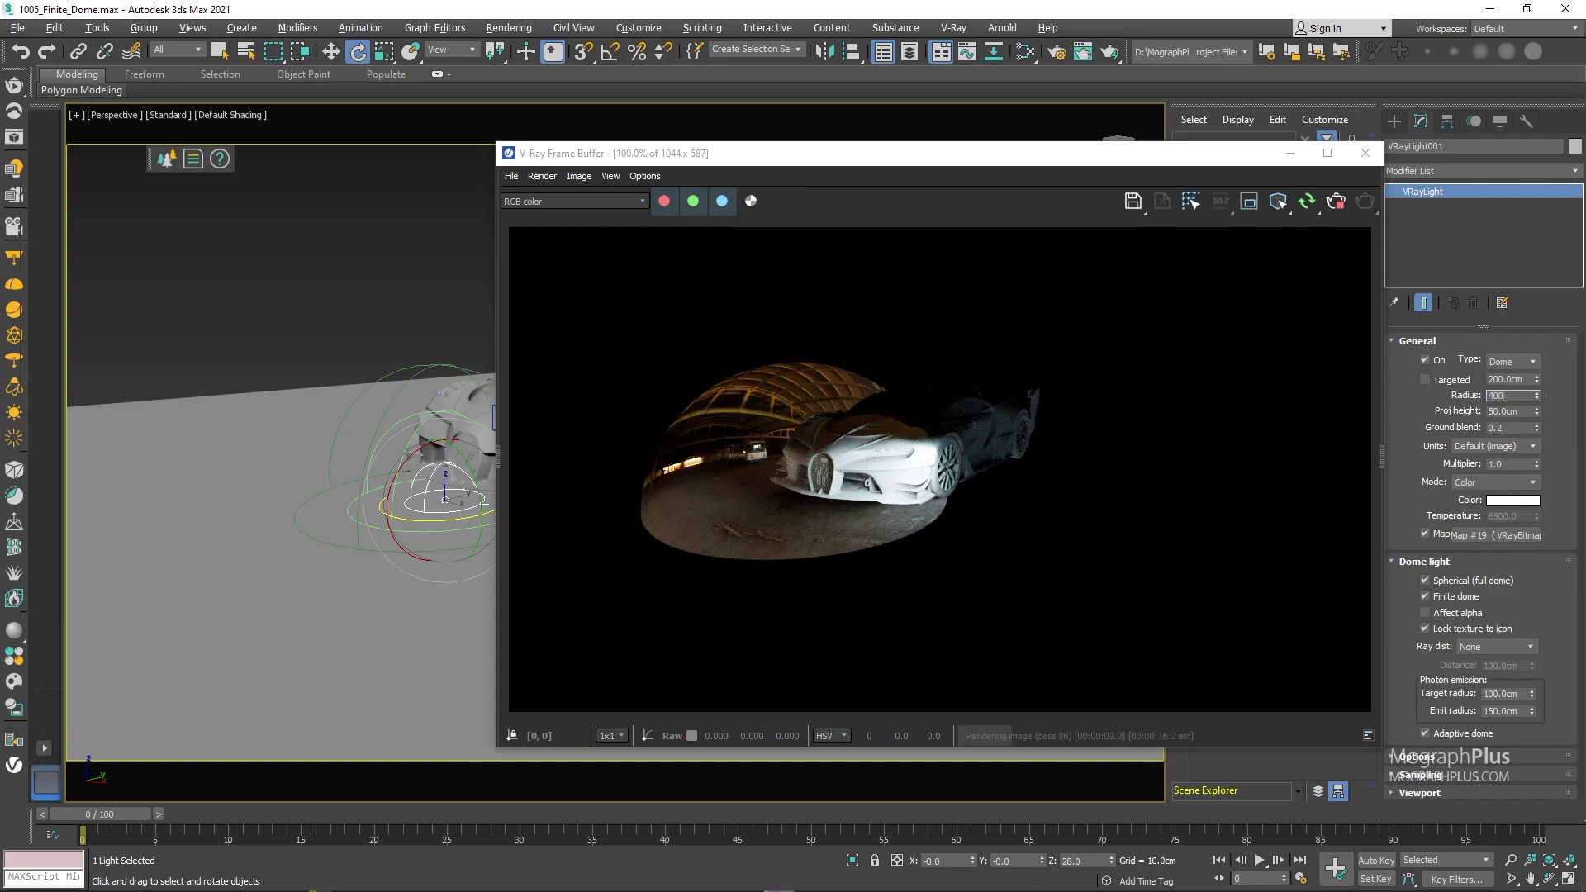
{"action": "key", "text": "Return"}
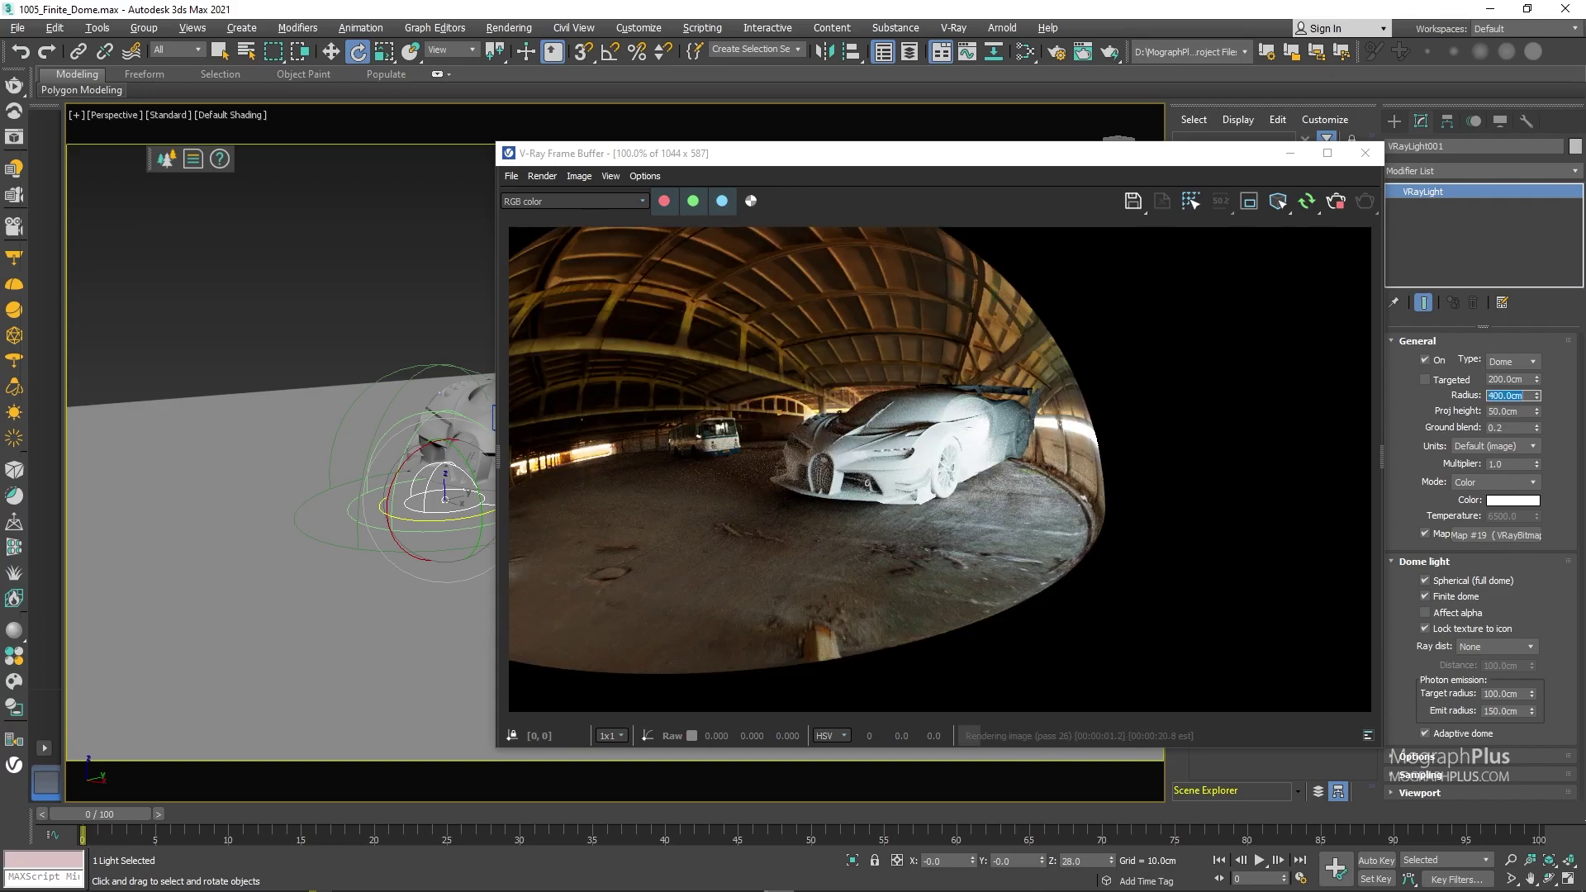
{"action": "type", "text": "50"}
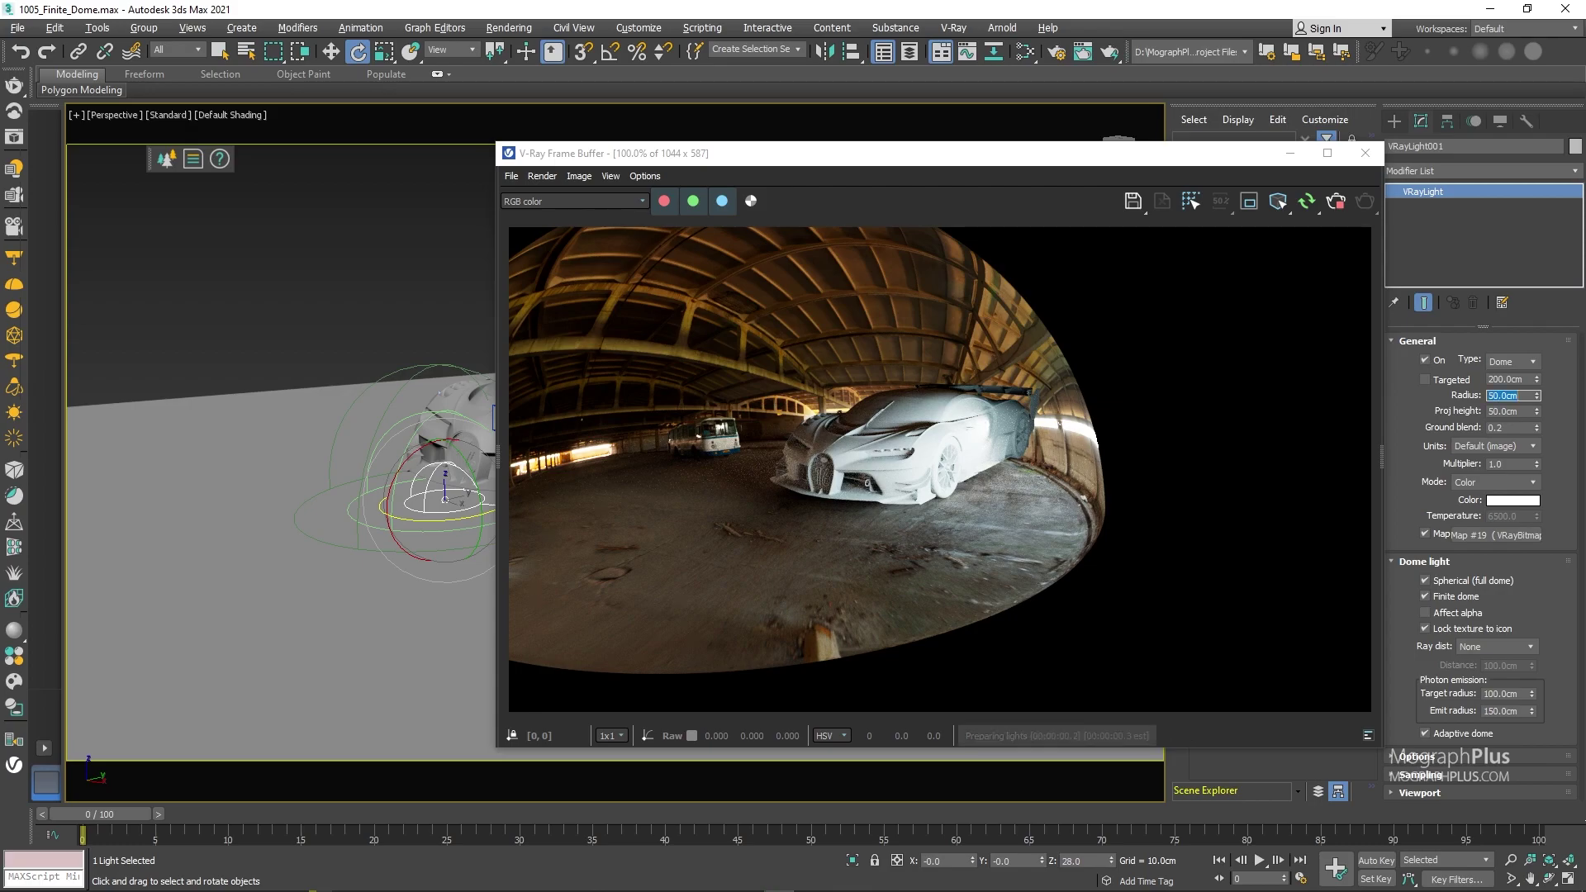
{"action": "key", "text": "Return"}
{"action": "type", "text": "400"}
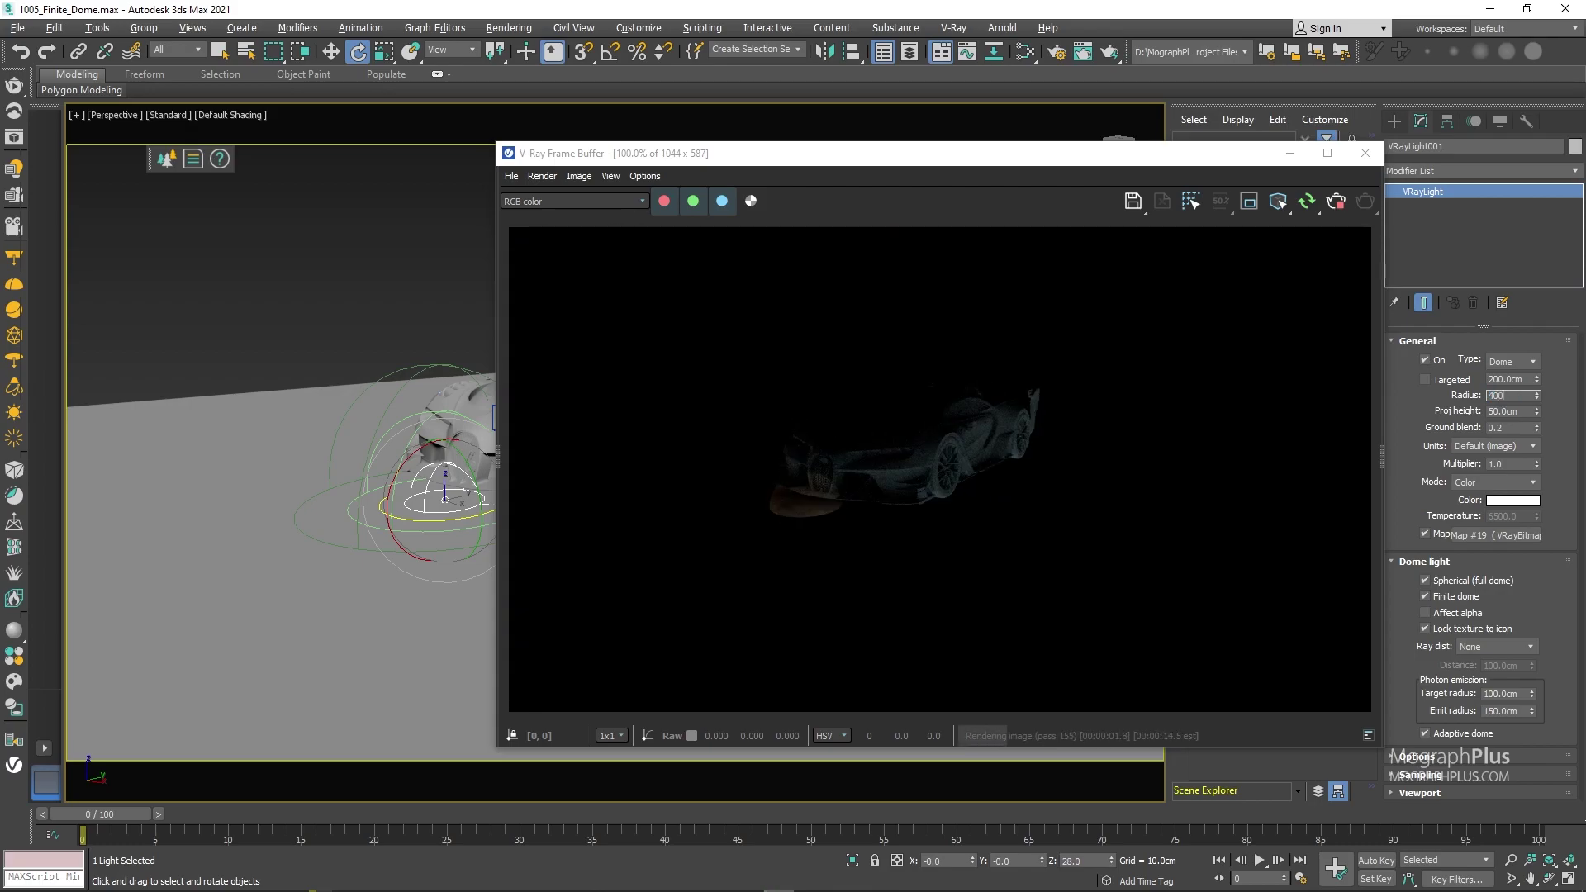
{"action": "key", "text": "Return"}
{"action": "type", "text": "200"}
{"action": "key", "text": "Return"}
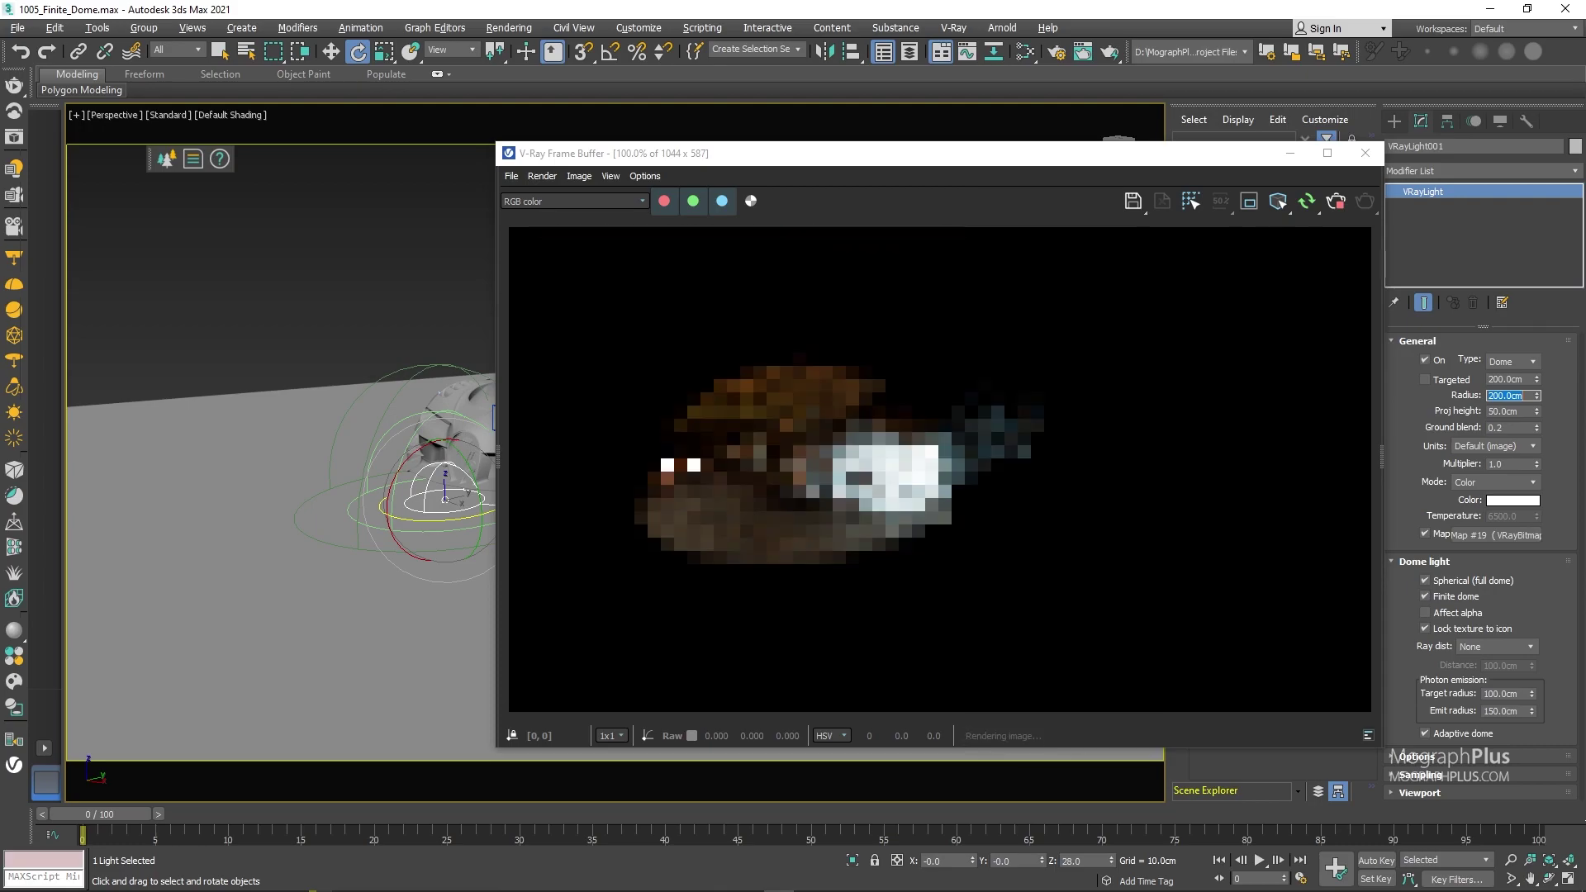
{"action": "key", "text": "Return"}
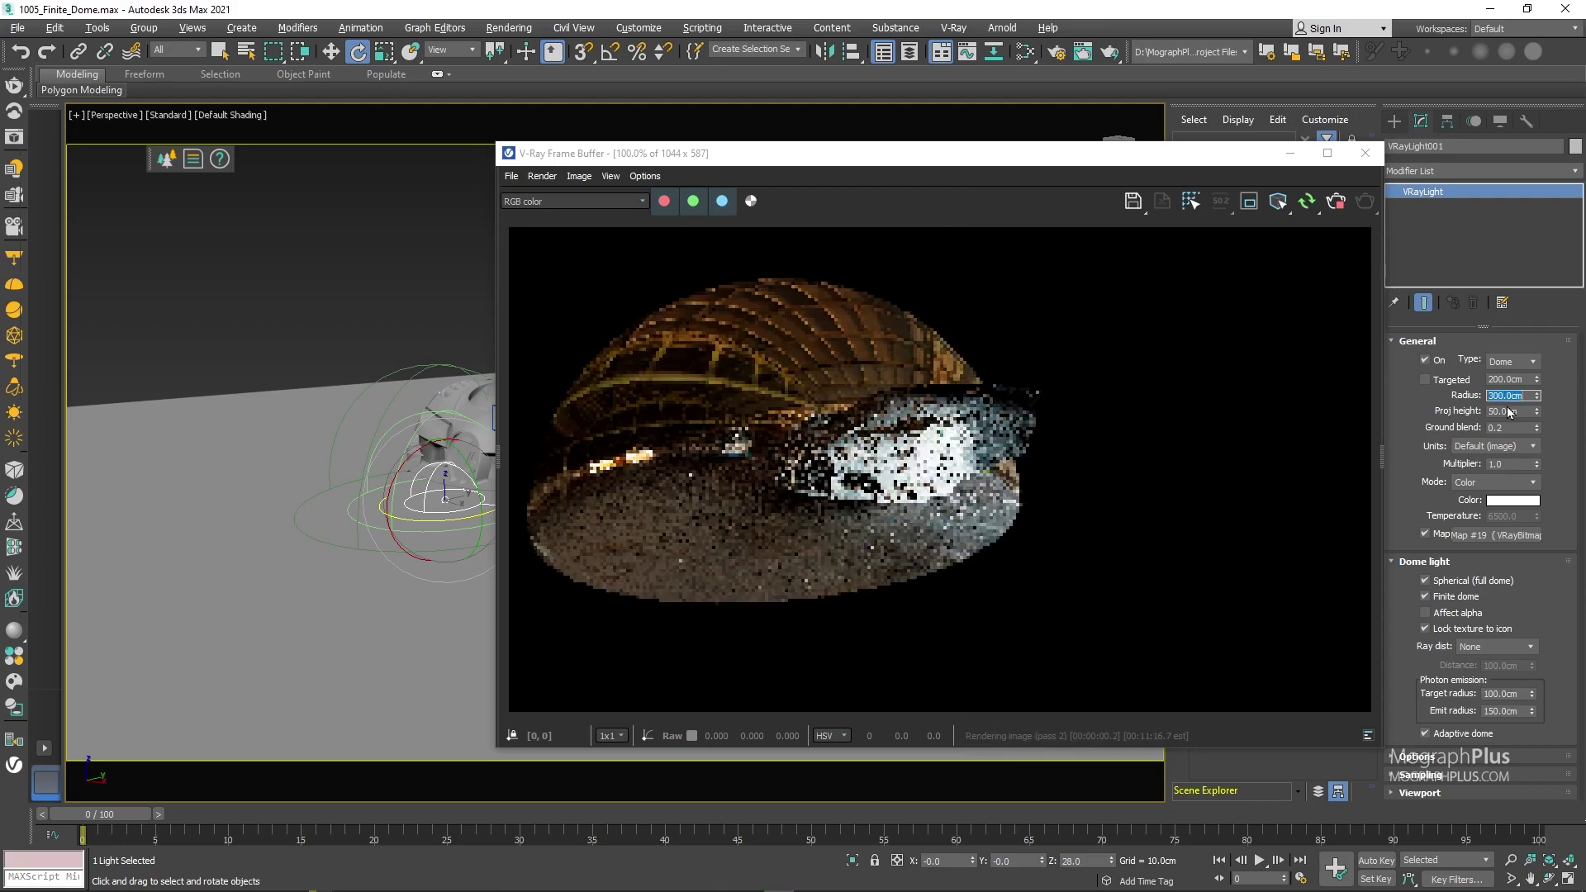
{"action": "left_click", "coordinate": [1508, 413]}
{"action": "type", "text": "20"}
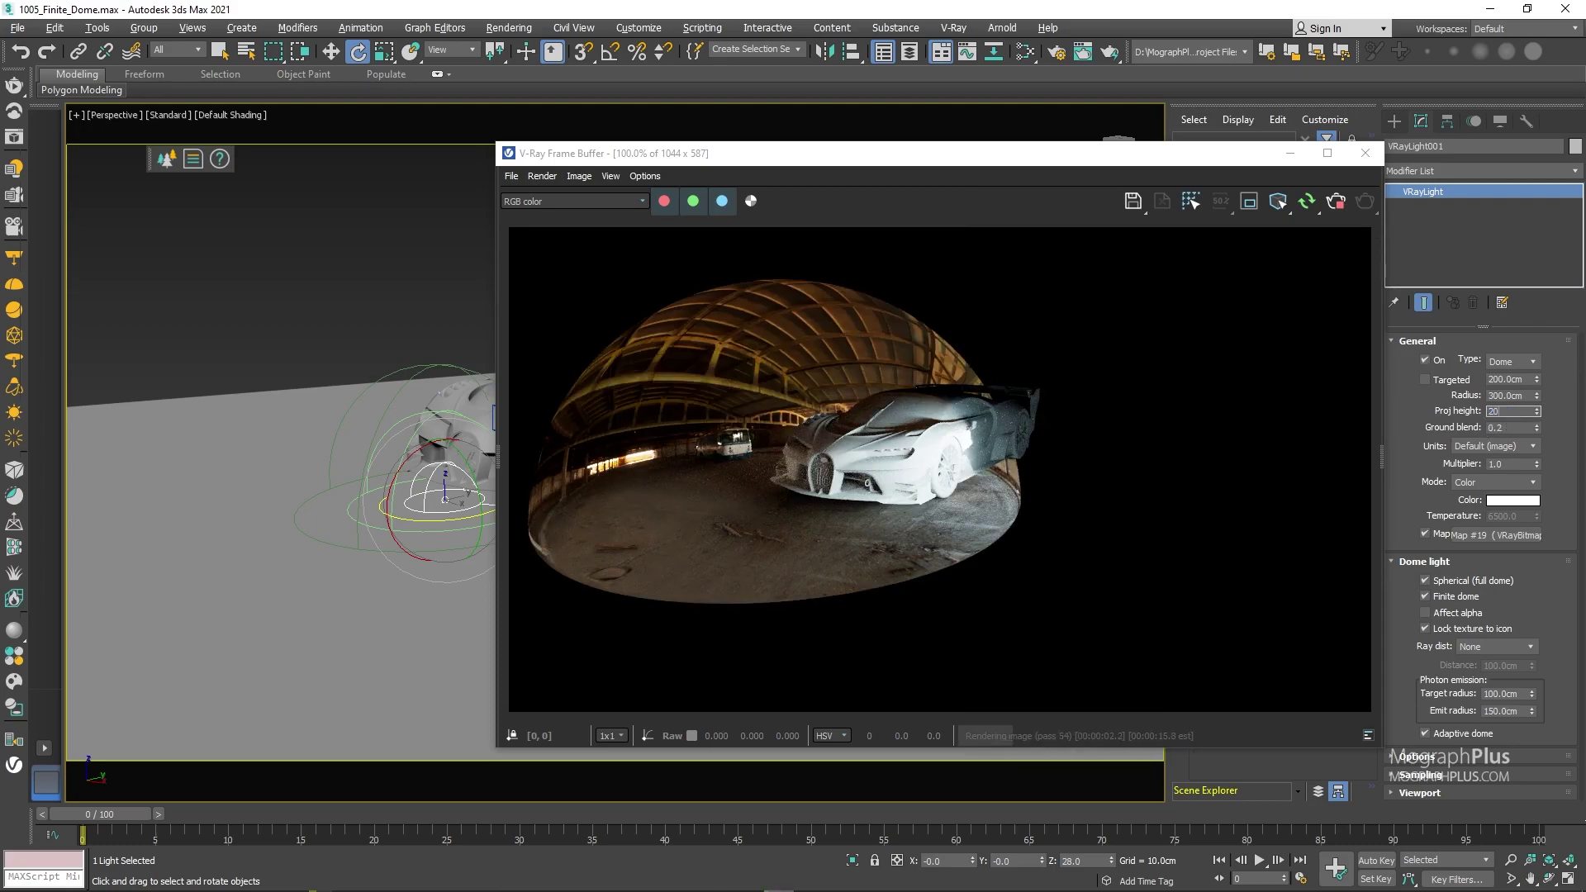
{"action": "key", "text": "Return"}
{"action": "type", "text": "10"}
{"action": "key", "text": "Return"}
{"action": "type", "text": "5"}
{"action": "key", "text": "Return"}
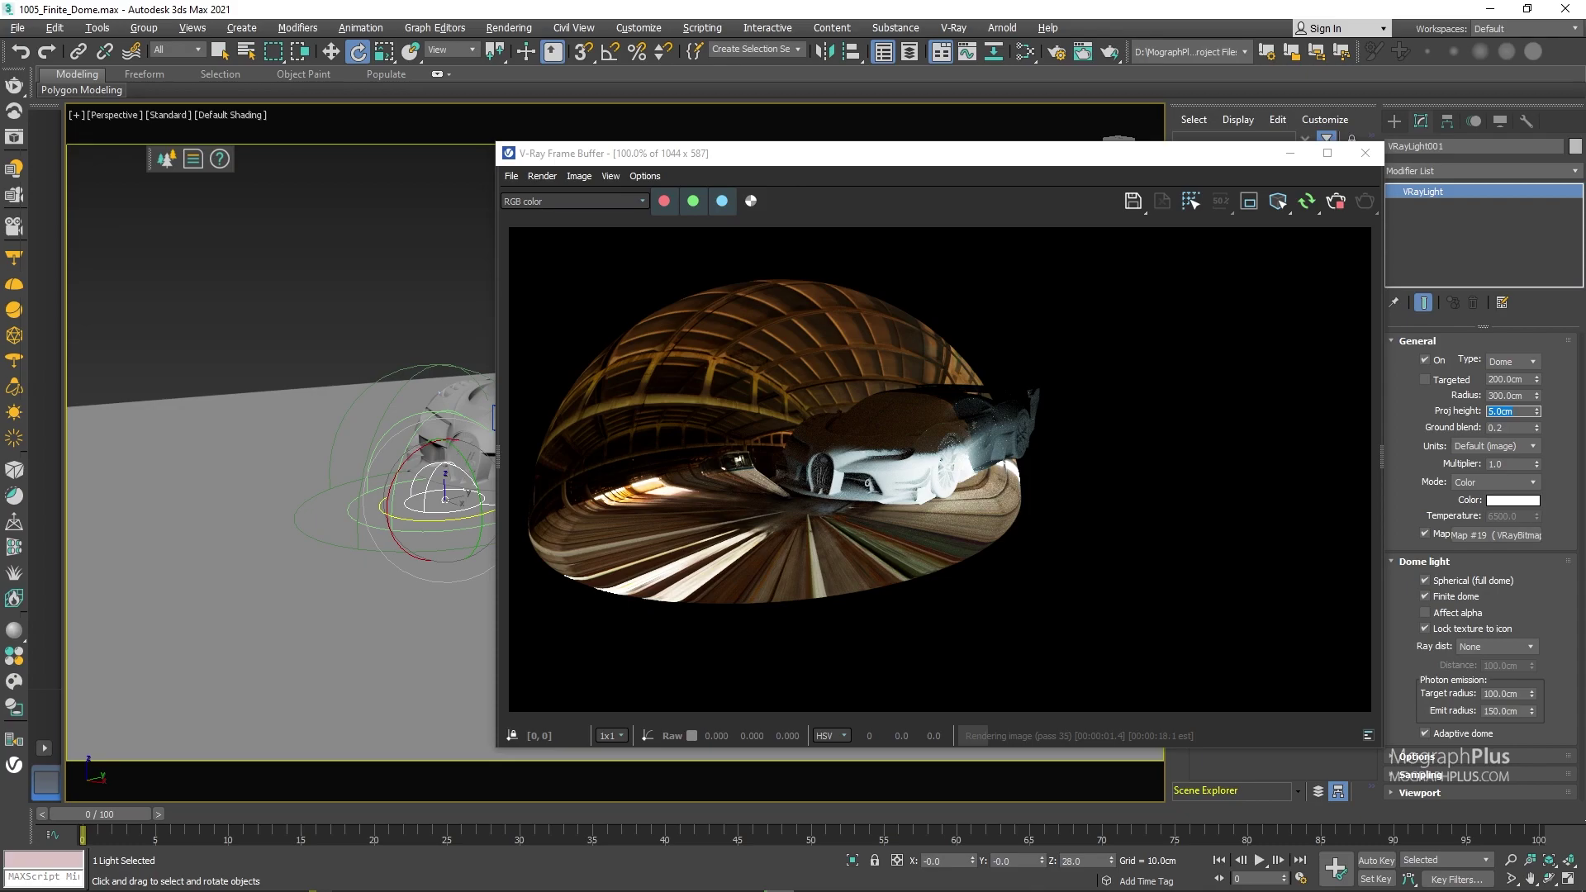
{"action": "type", "text": "0"}
{"action": "key", "text": "Return"}
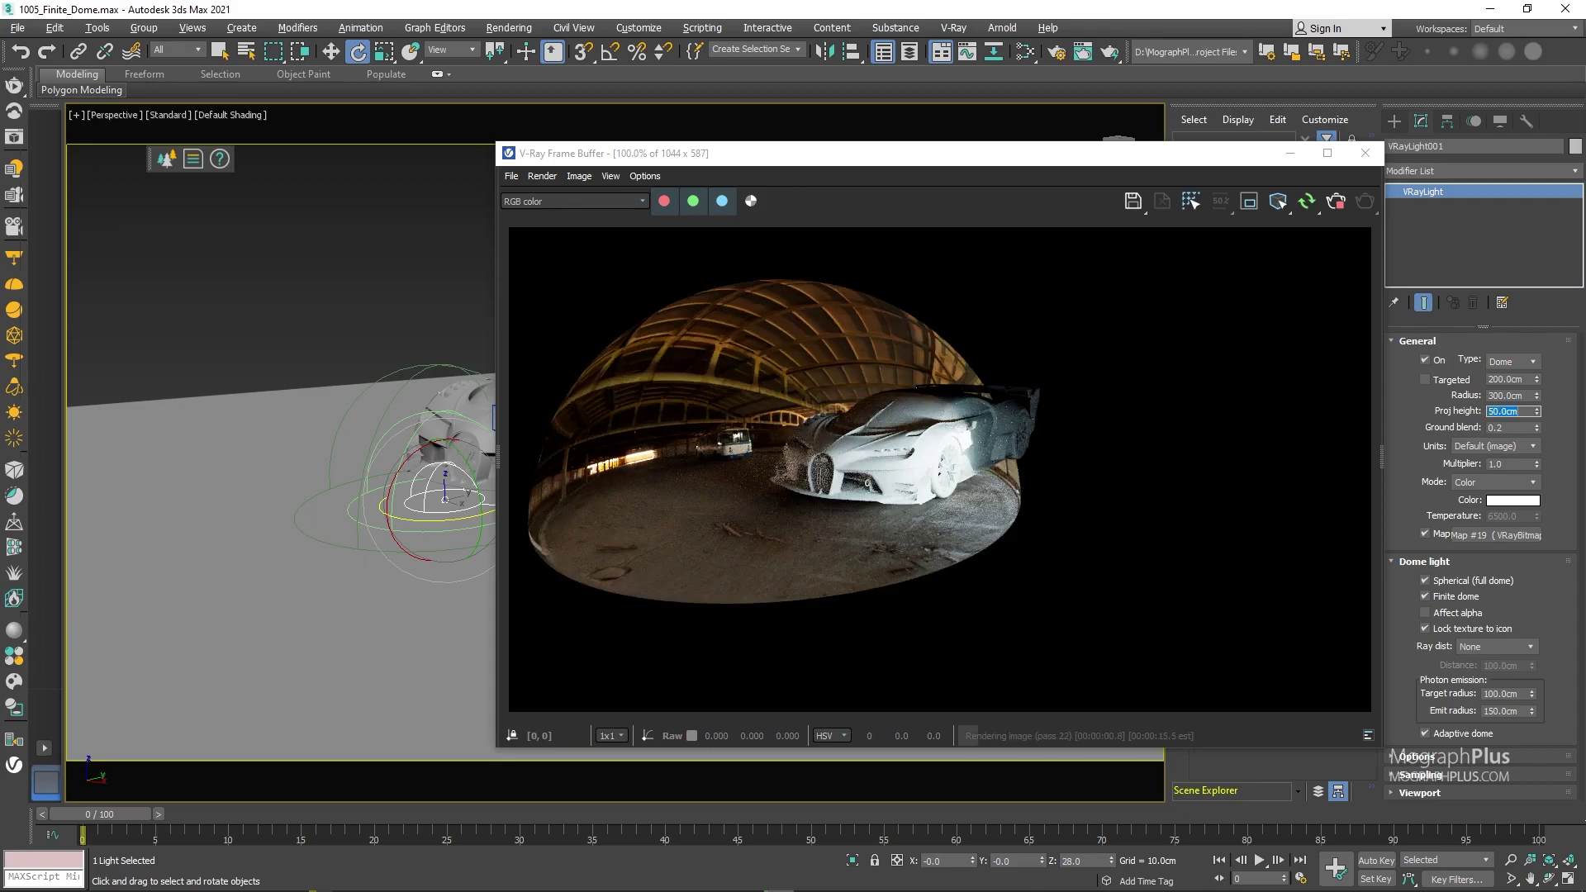
{"action": "type", "text": "100"}
{"action": "key", "text": "Return"}
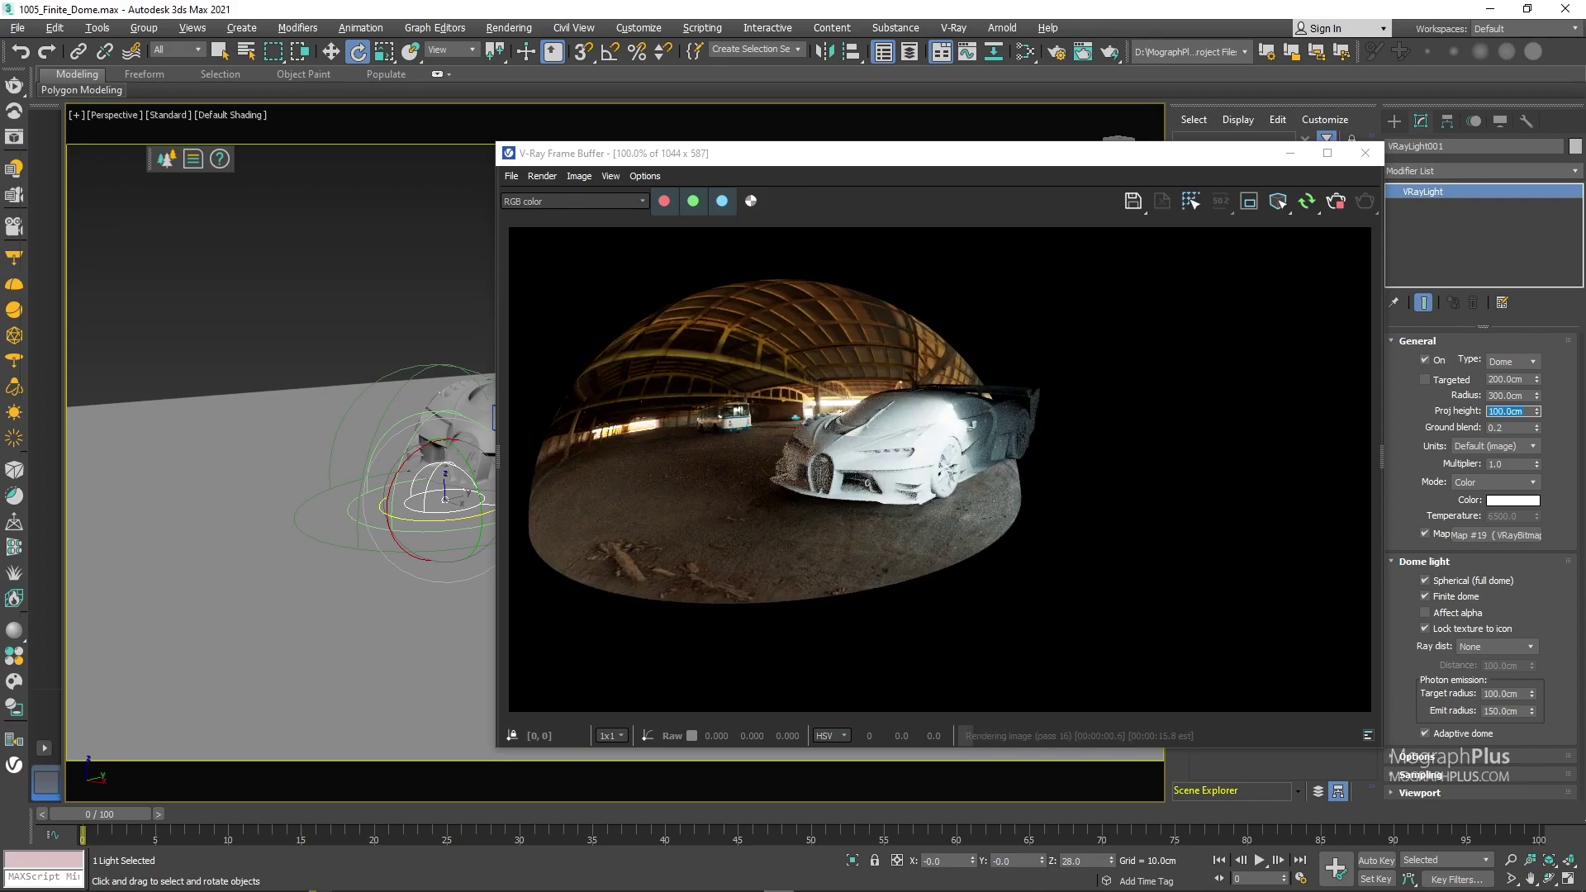
{"action": "type", "text": "200"}
{"action": "key", "text": "Return"}
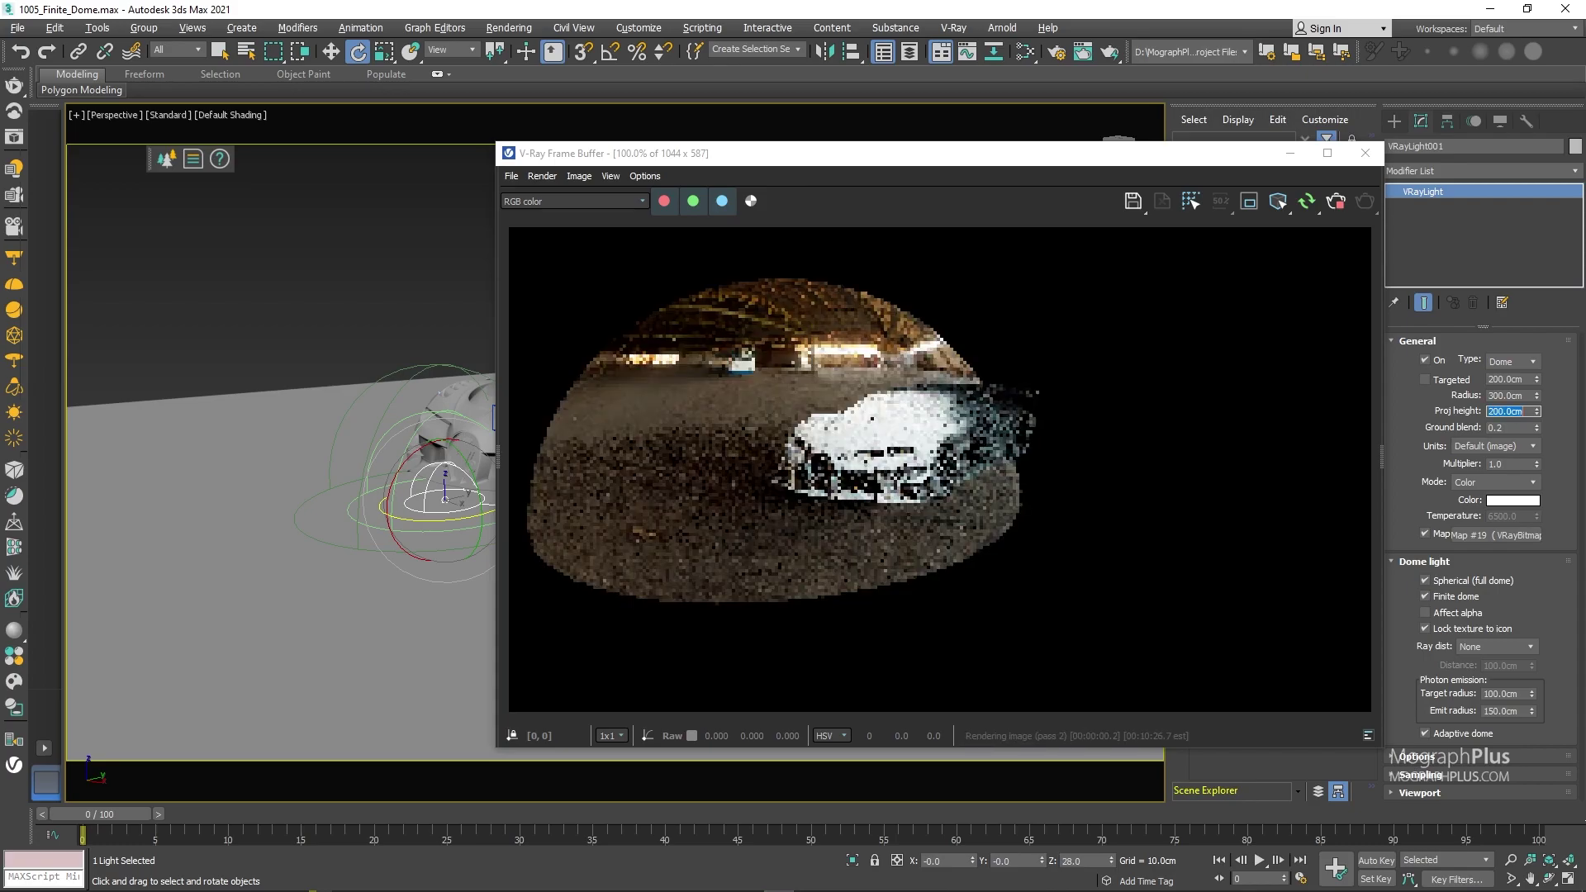
{"action": "type", "text": "50"}
{"action": "key", "text": "Return"}
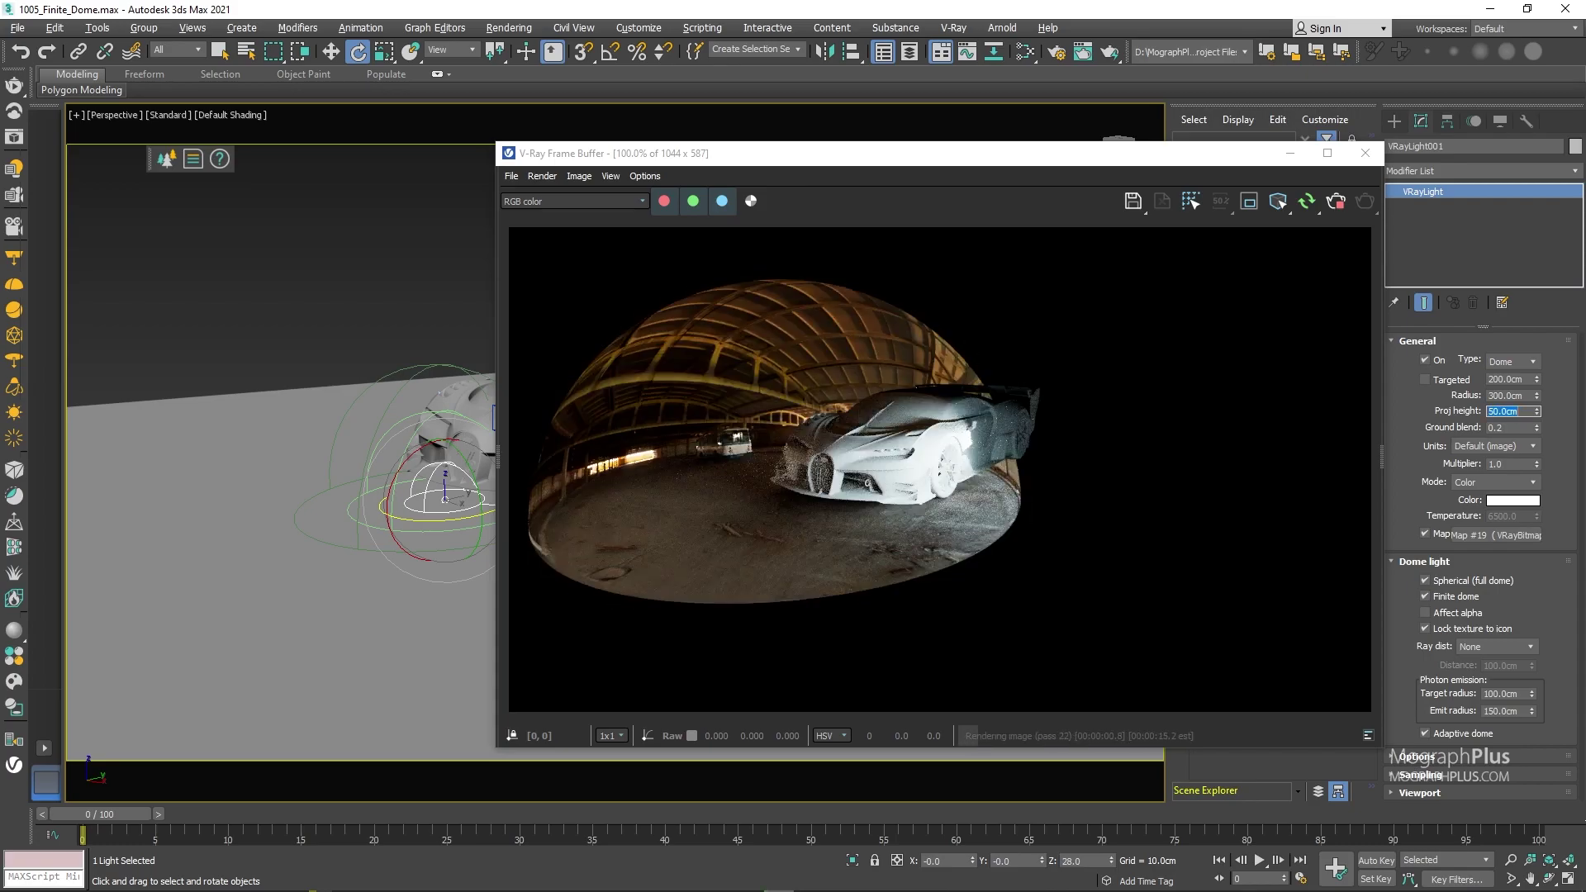
{"action": "left_click", "coordinate": [1512, 428]}
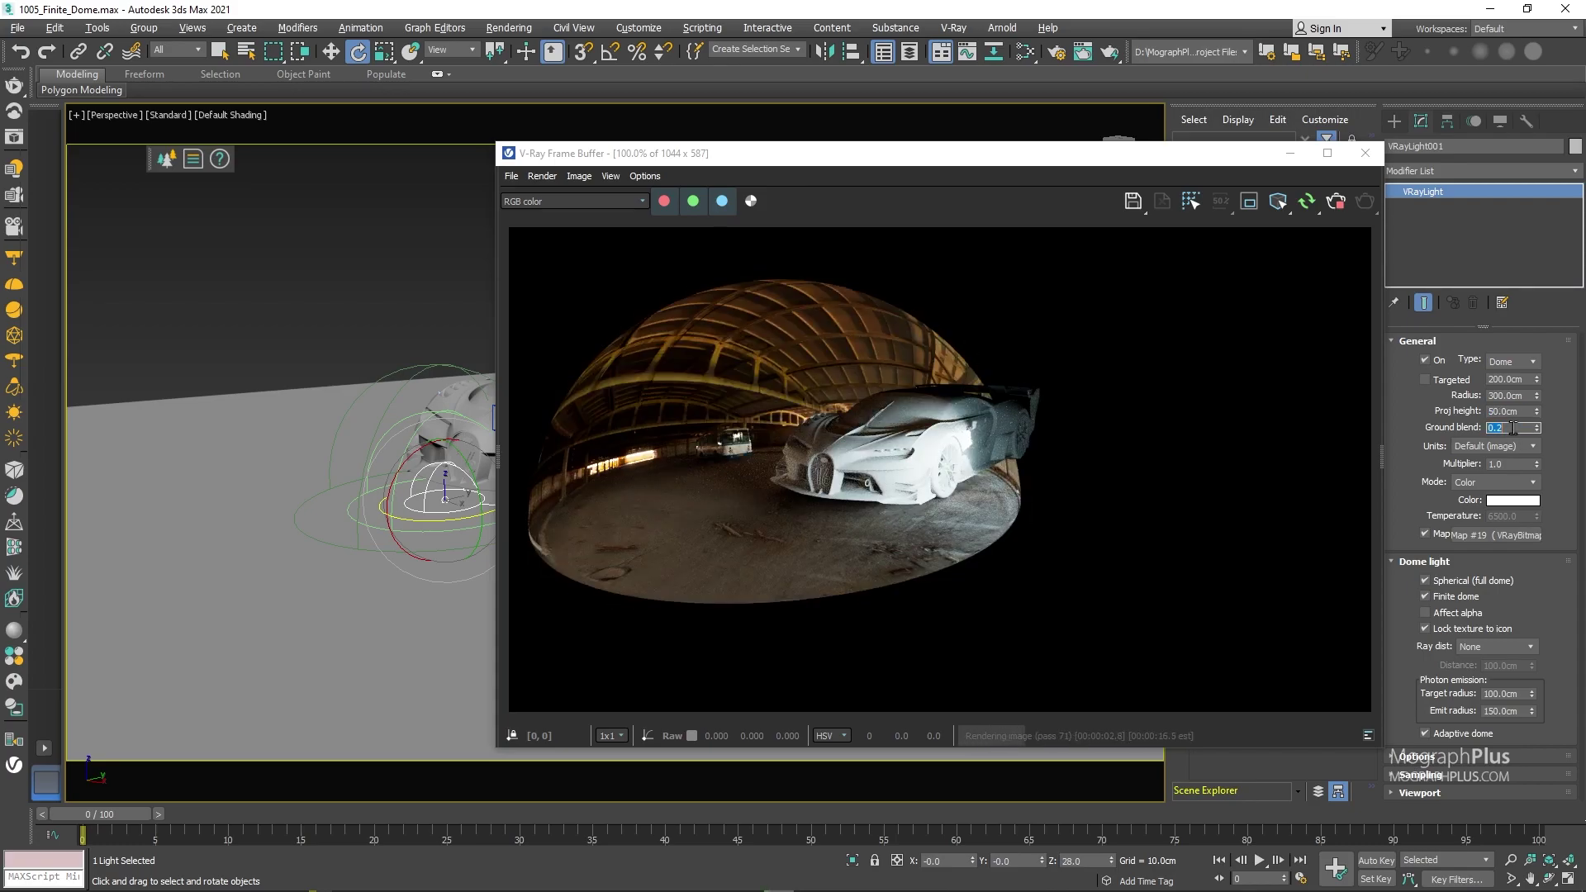
{"action": "type", "text": "0"}
{"action": "key", "text": "Return"}
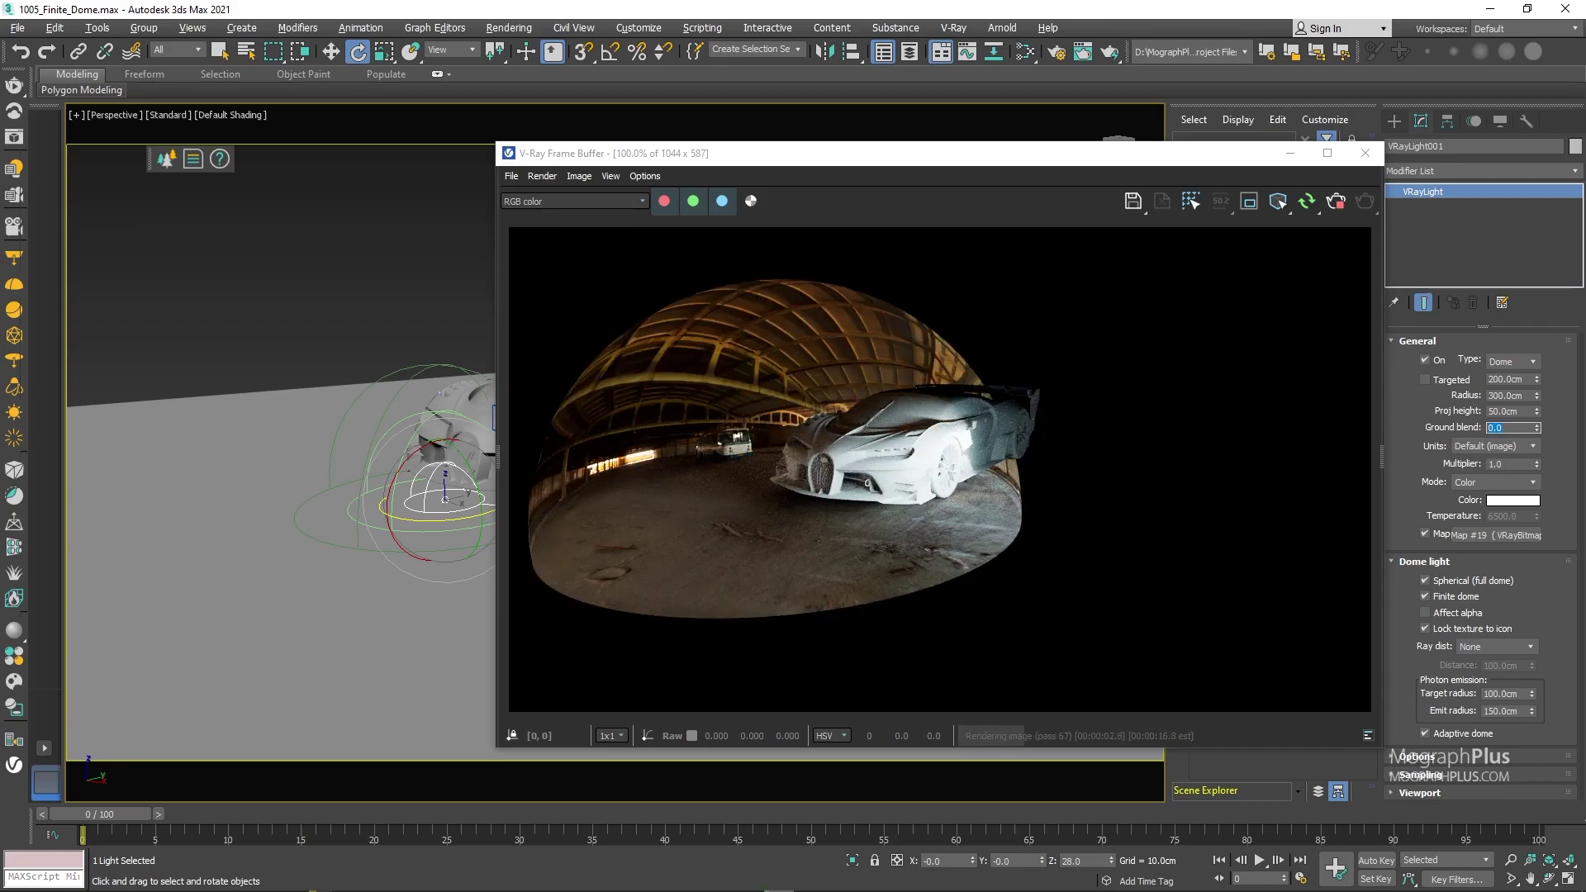
{"action": "key", "text": "Return"}
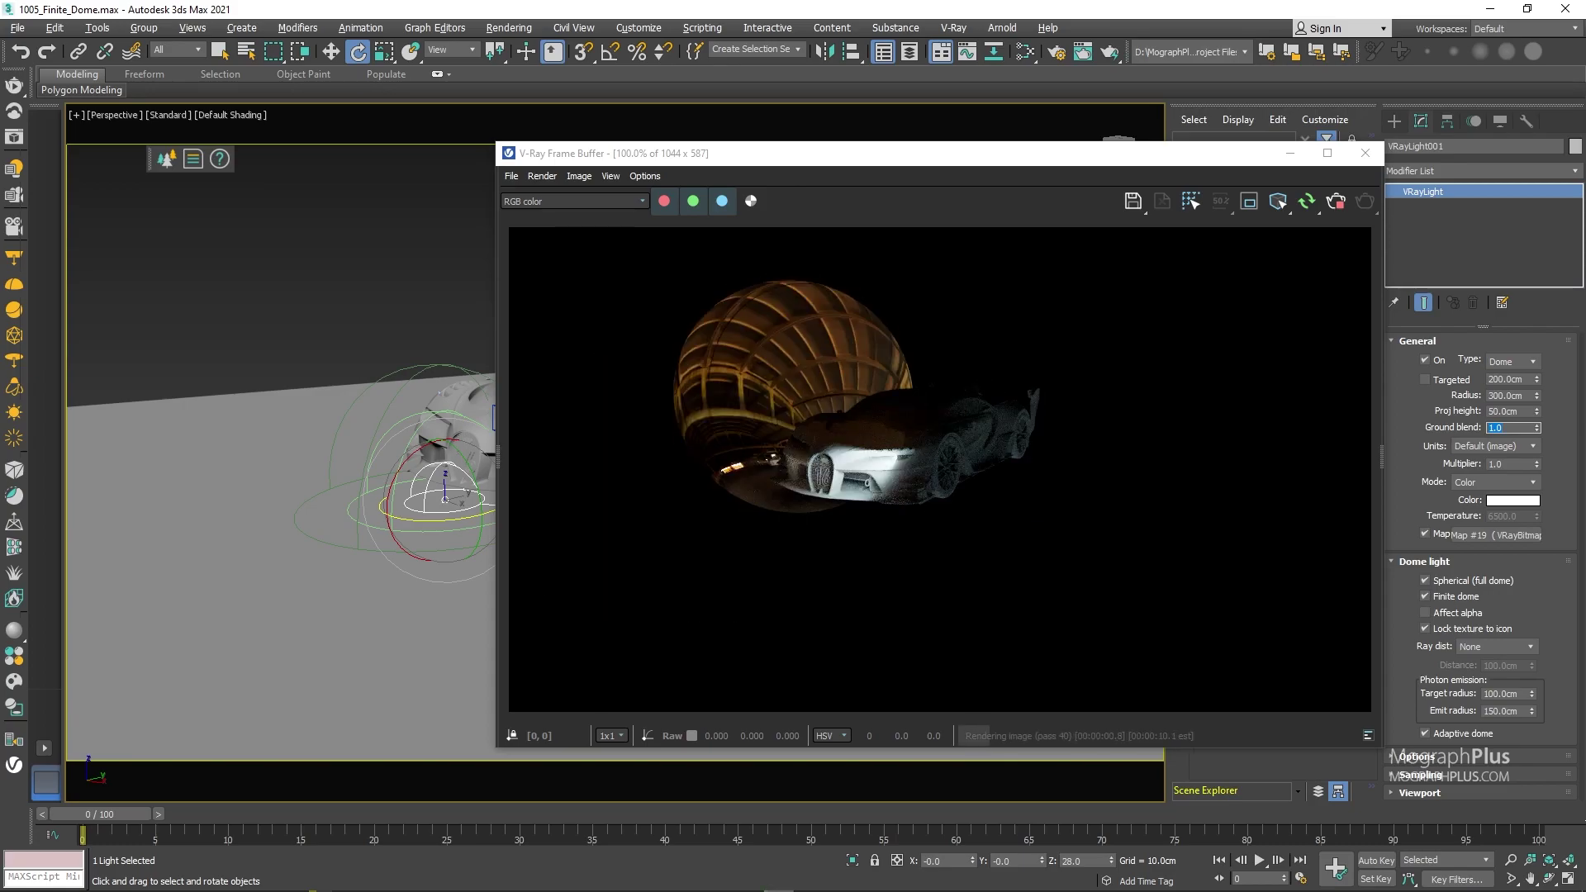
{"action": "type", "text": "0"}
{"action": "key", "text": "Return"}
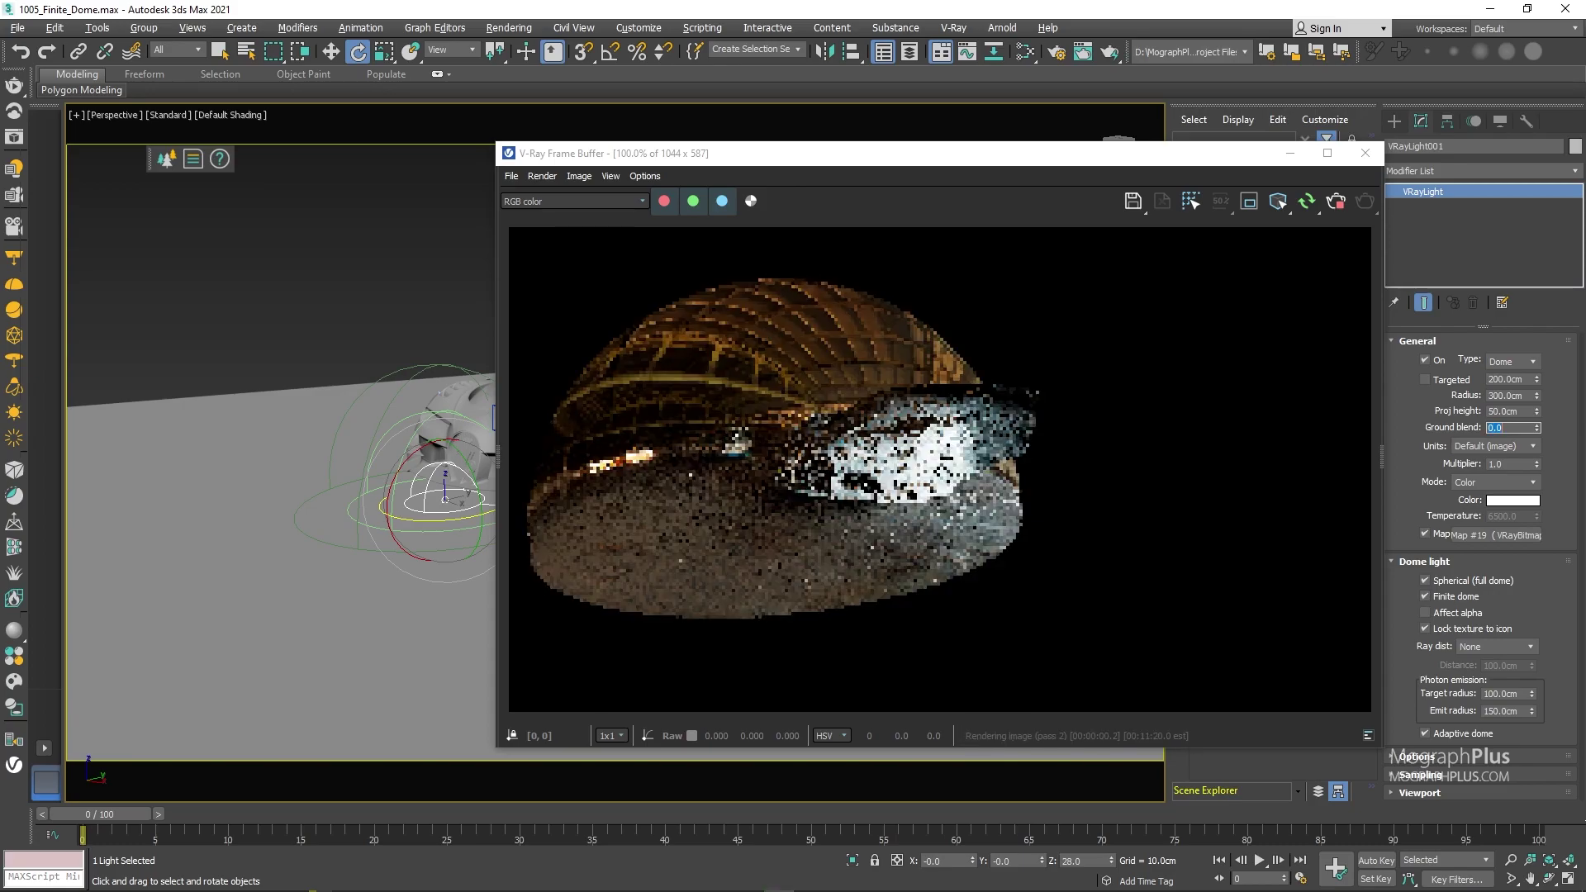
{"action": "type", "text": "0.5"}
{"action": "key", "text": "Return"}
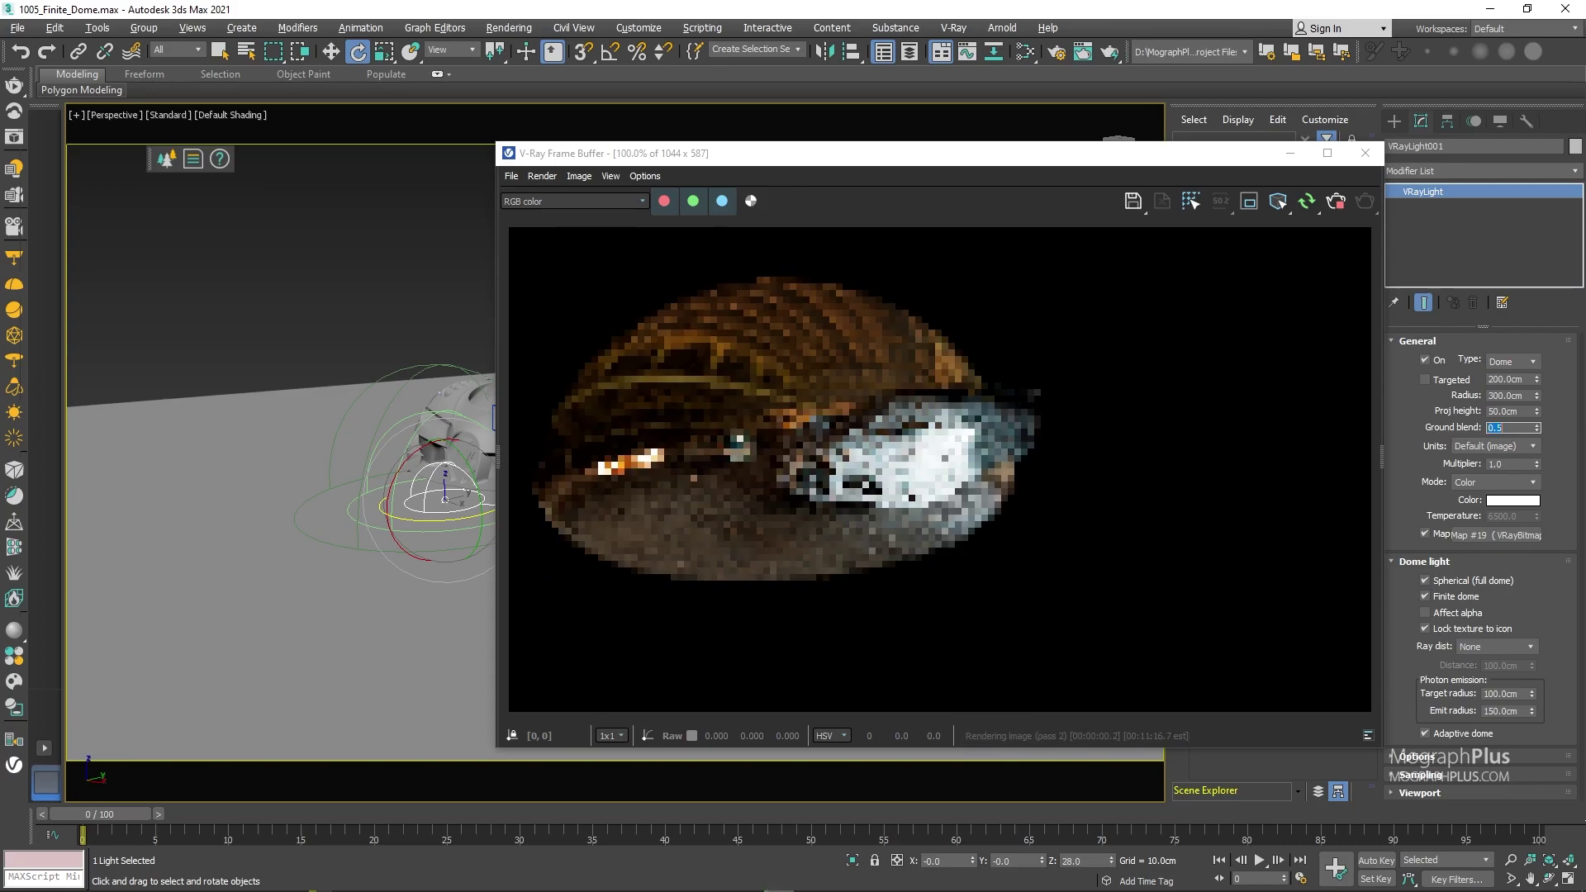
{"action": "type", "text": "0.2"}
{"action": "key", "text": "Return"}
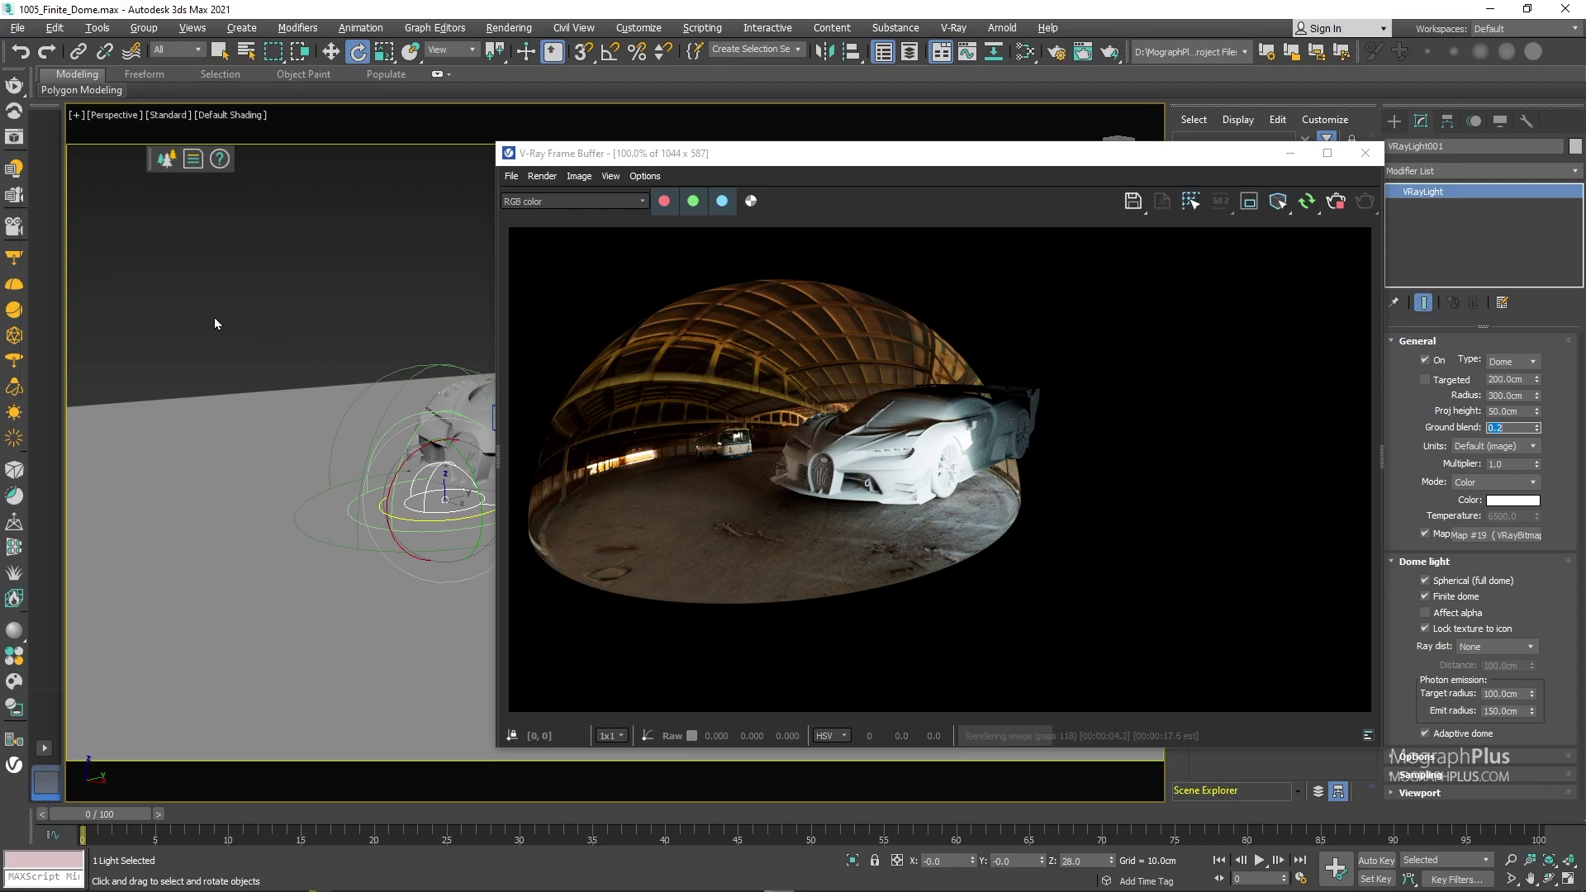
Switch the viewport to the VRayCam001 camera and move the render window aside
{"action": "left_click", "coordinate": [116, 115]}
{"action": "mouse_move", "coordinate": [157, 131]}
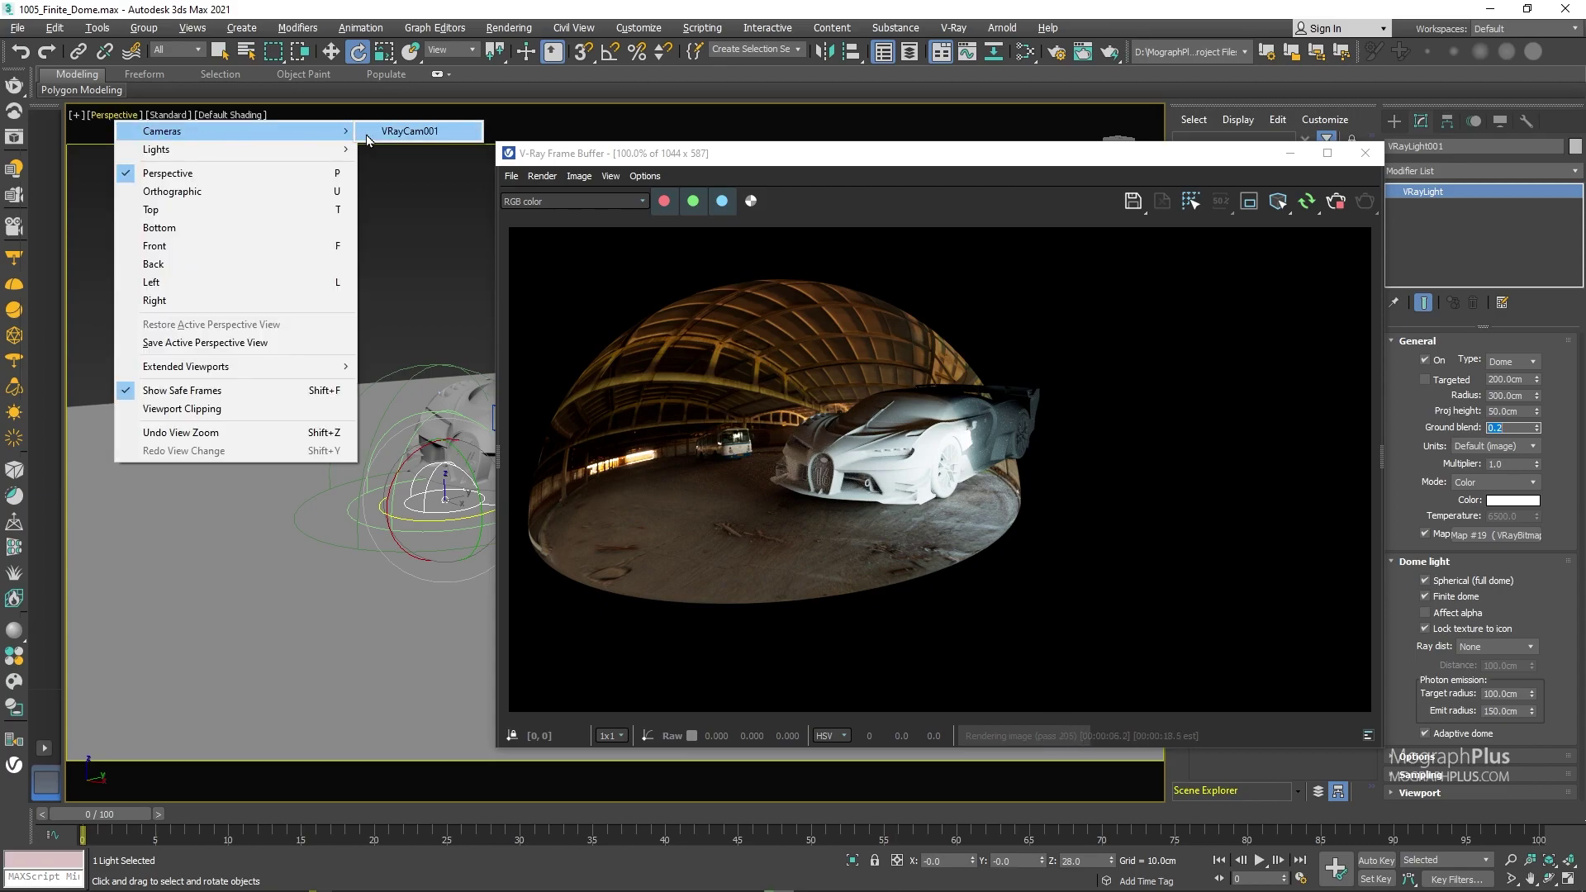
{"action": "left_click", "coordinate": [388, 132]}
{"action": "left_click_drag", "start_coordinate": [1066, 159], "coordinate": [751, 161]}
Increase the dome radius through 500 and 750 cm to a final 1200 cm
{"action": "double_click", "coordinate": [1505, 395]}
{"action": "type", "text": "500"}
{"action": "key", "text": "Return"}
{"action": "type", "text": "750"}
{"action": "key", "text": "Return"}
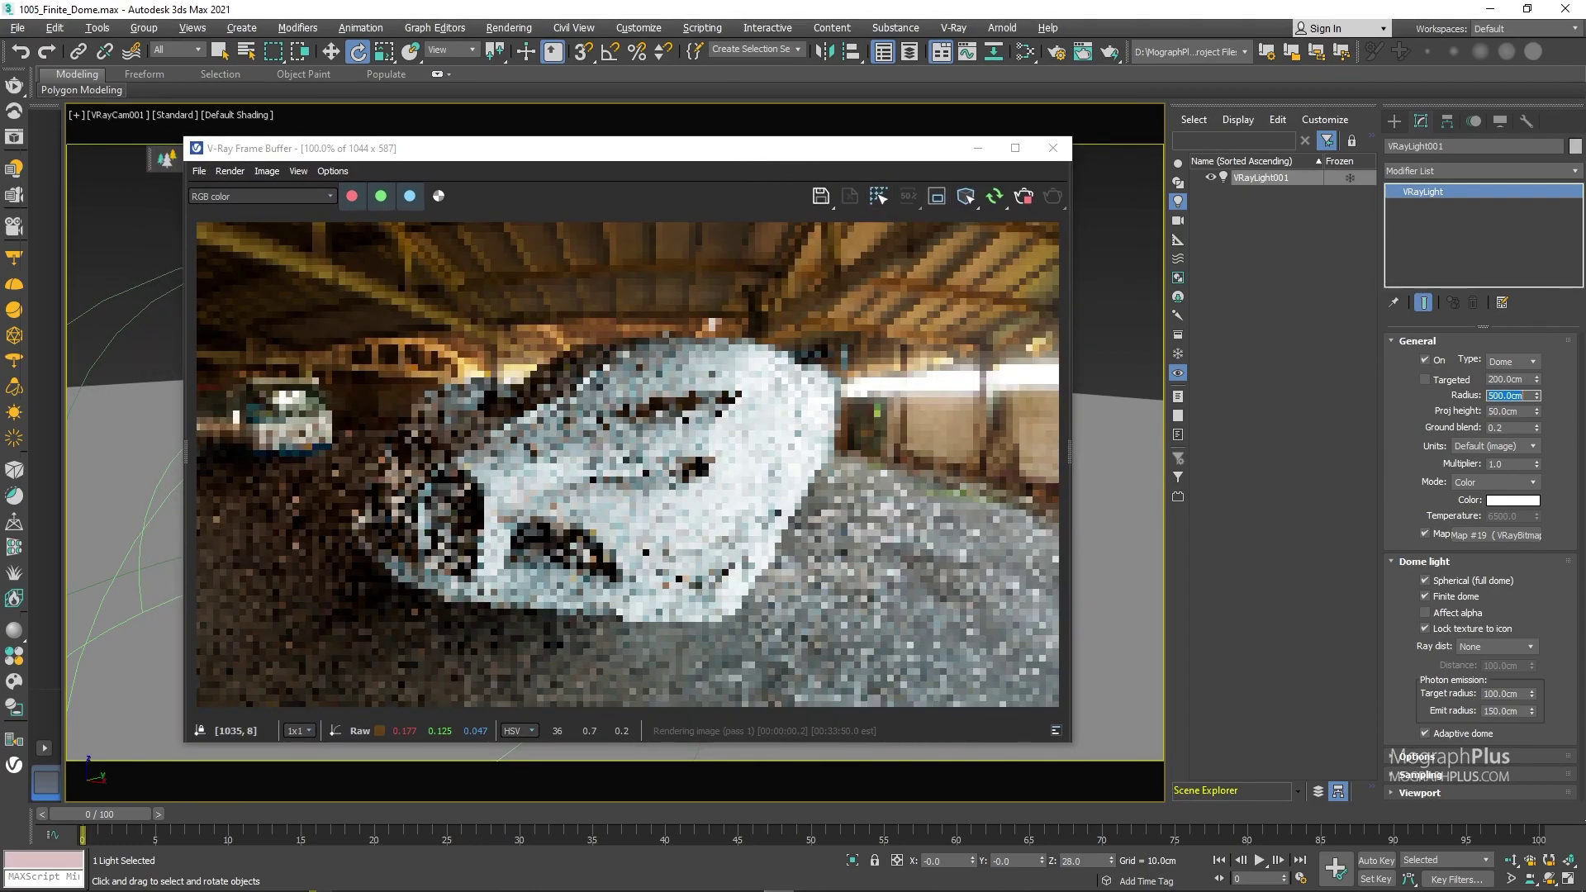
{"action": "type", "text": "1200"}
{"action": "key", "text": "Return"}
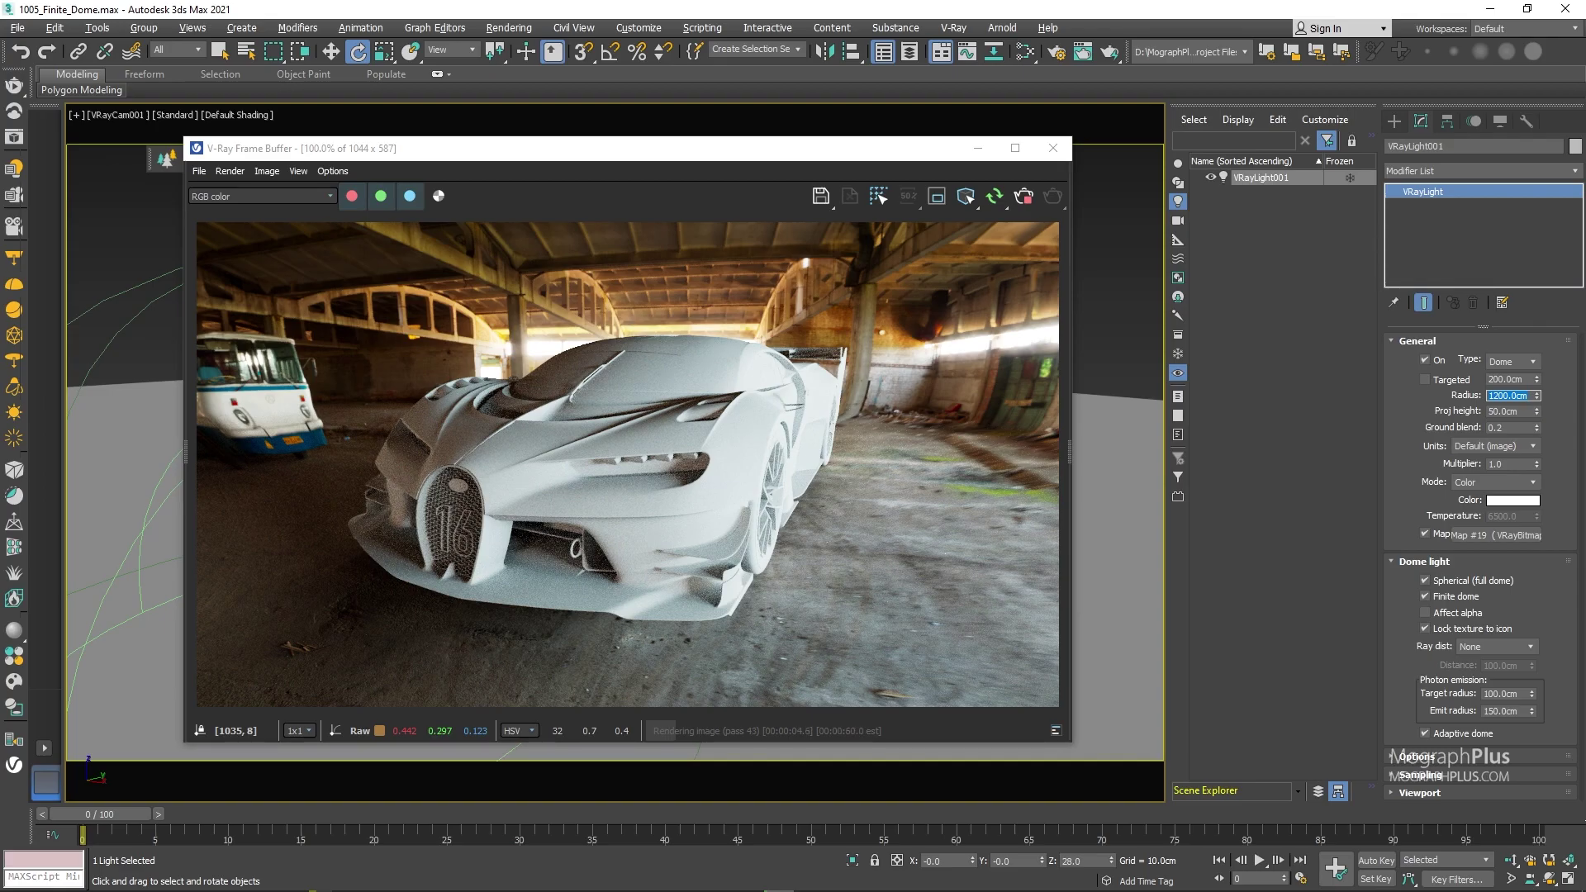
Set the dome's projection height to 150 cm, then 200 cm
{"action": "double_click", "coordinate": [1518, 411]}
{"action": "type", "text": "150"}
{"action": "key", "text": "Return"}
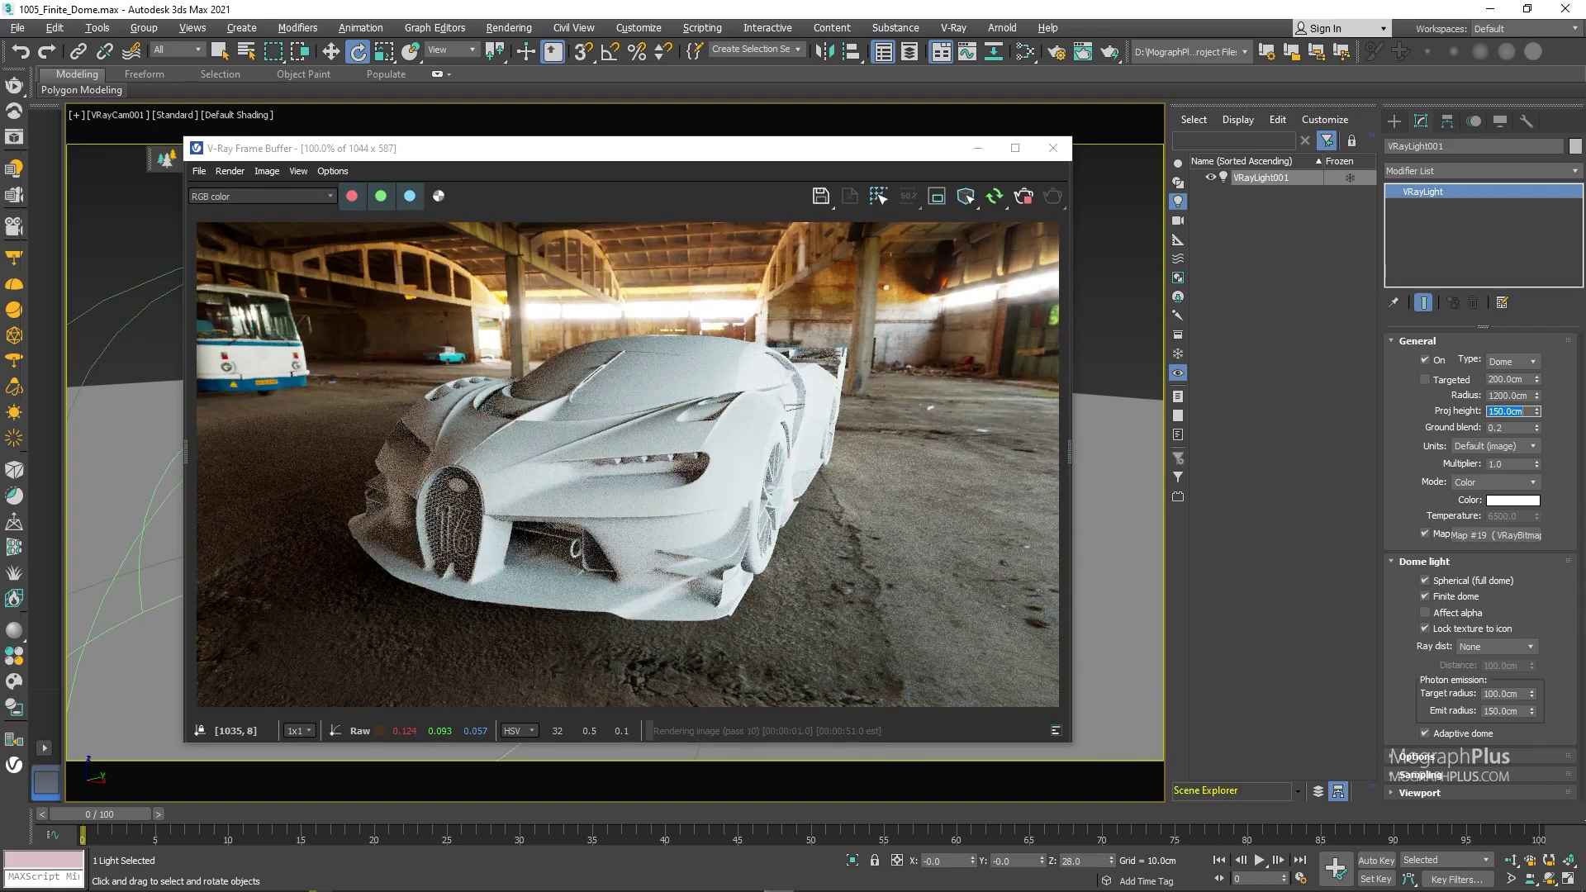
{"action": "type", "text": "200"}
{"action": "key", "text": "Return"}
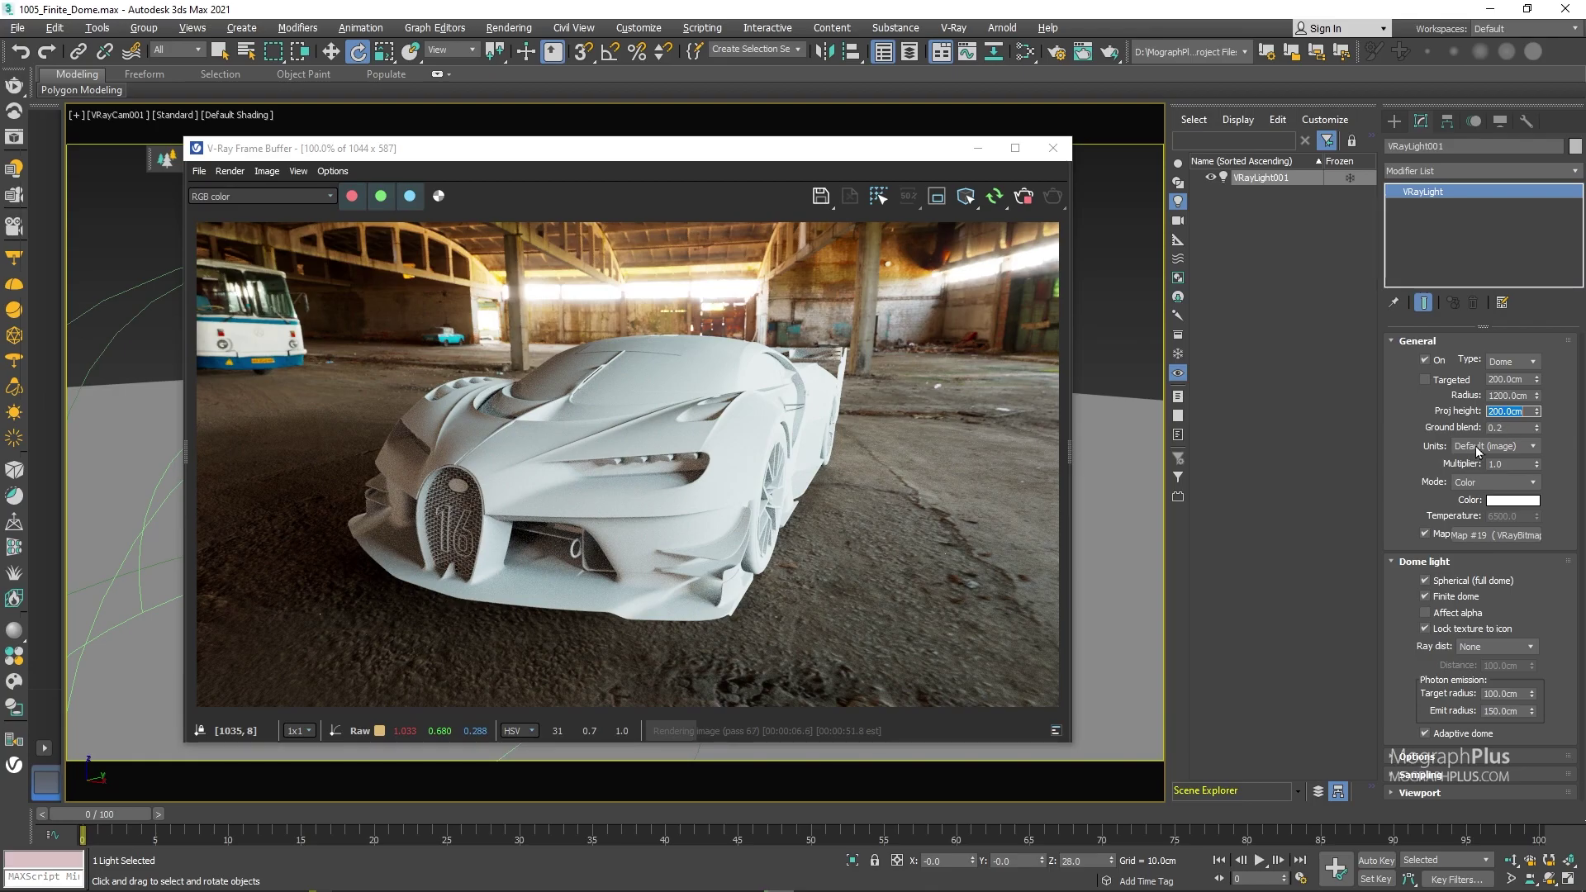
Try a ground blend of 1, then restore it to 0.2
{"action": "left_click", "coordinate": [1507, 428]}
{"action": "key", "text": "Return"}
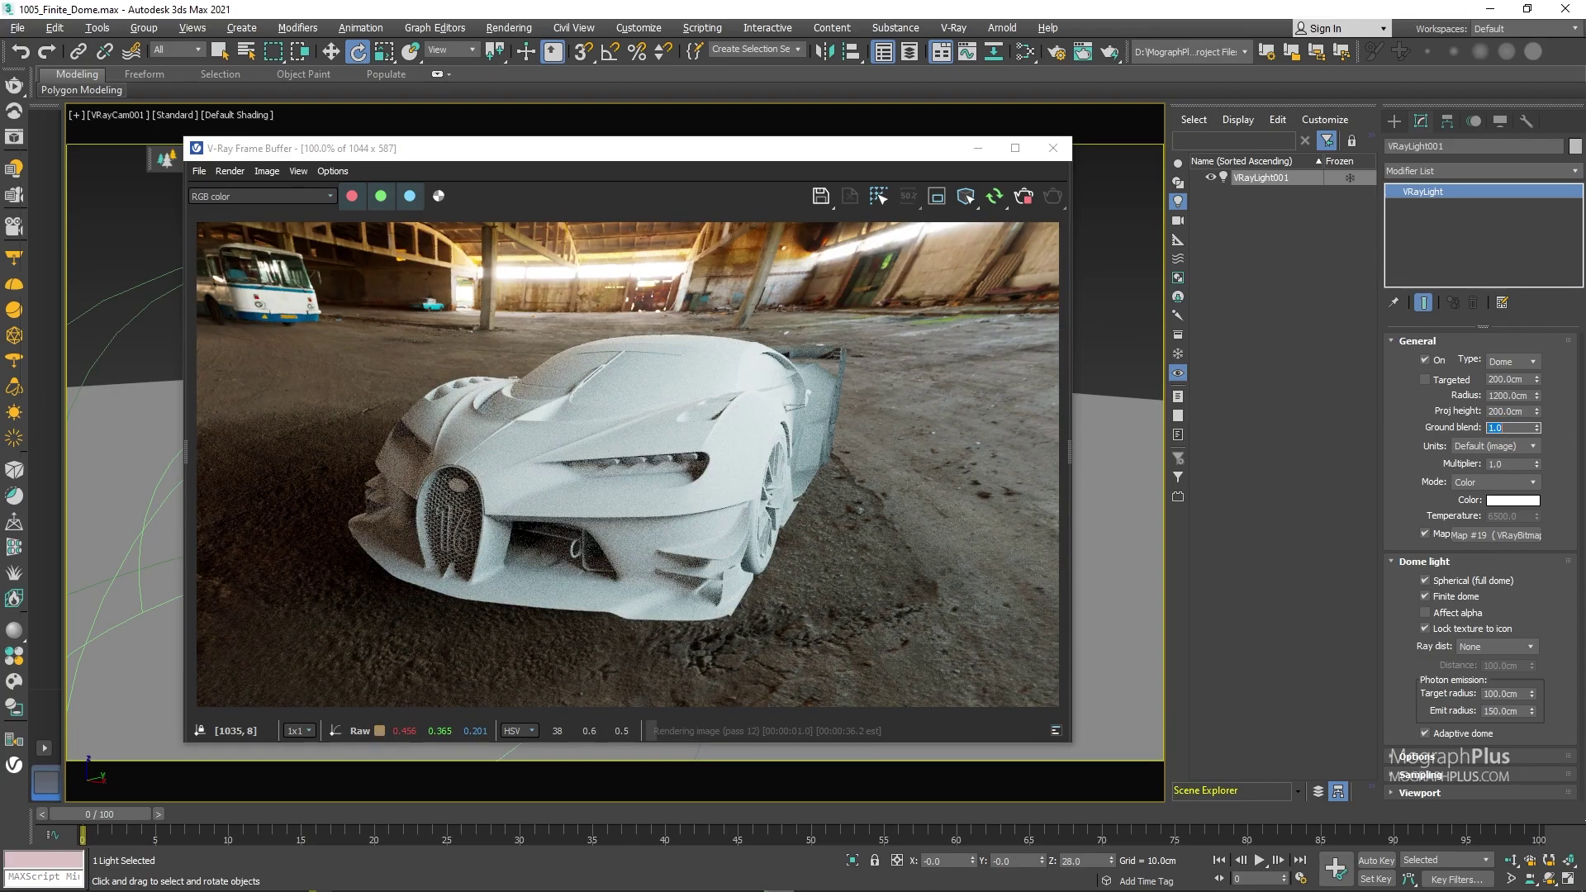
{"action": "type", "text": "0.2"}
{"action": "key", "text": "Return"}
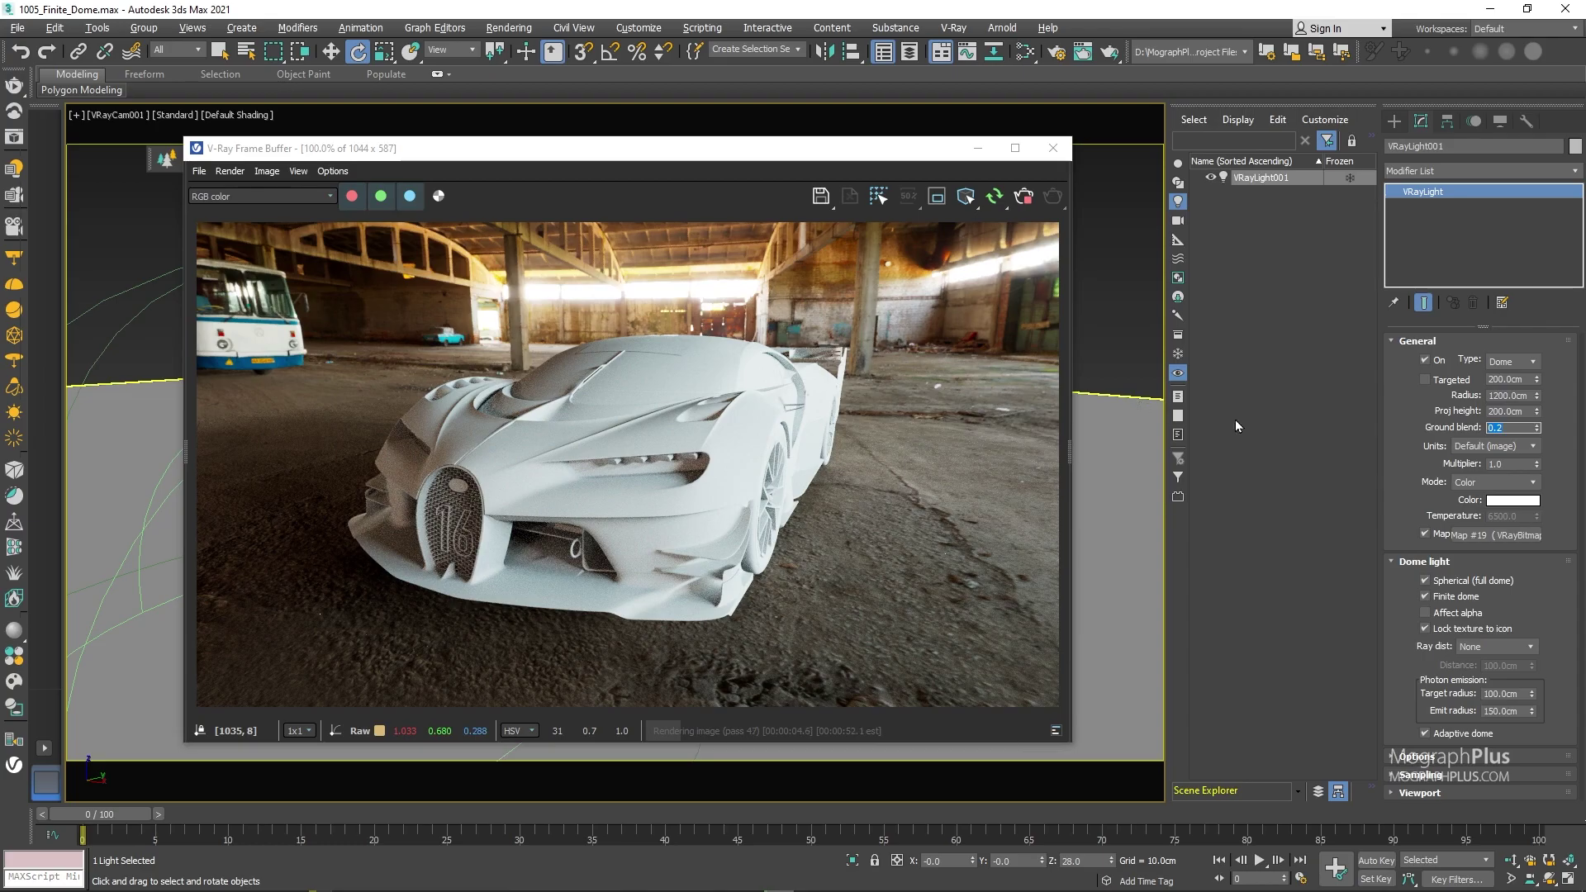
Toggle Finite dome off and on, then leave it unchecked for an infinite dome
{"action": "left_click", "coordinate": [1466, 592]}
{"action": "left_click", "coordinate": [1453, 598]}
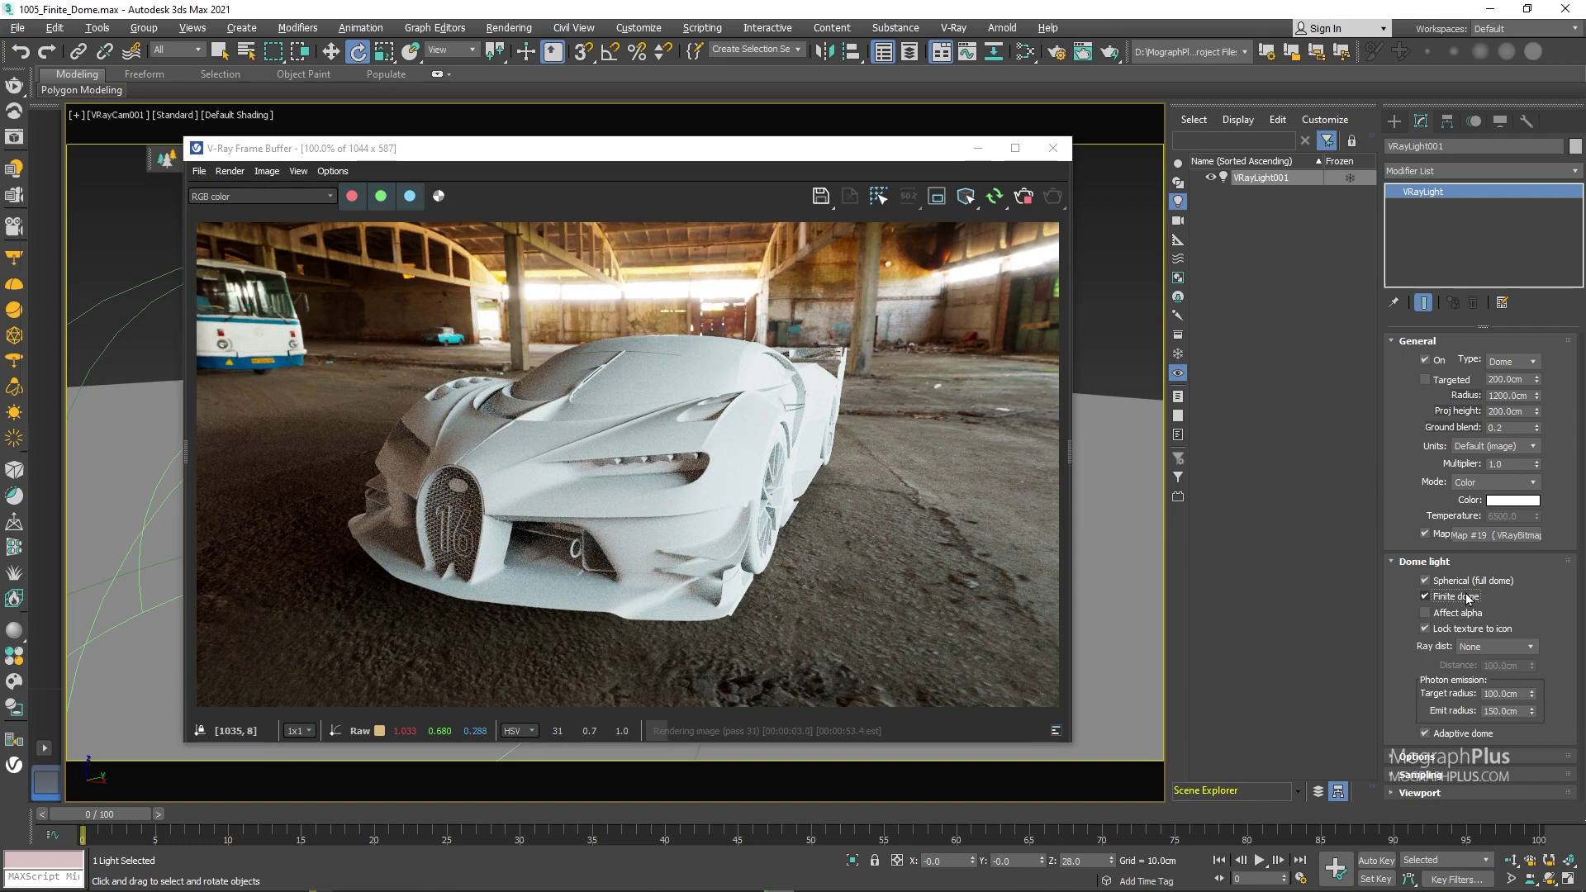
{"action": "left_click_drag", "start_coordinate": [503, 153], "coordinate": [526, 151]}
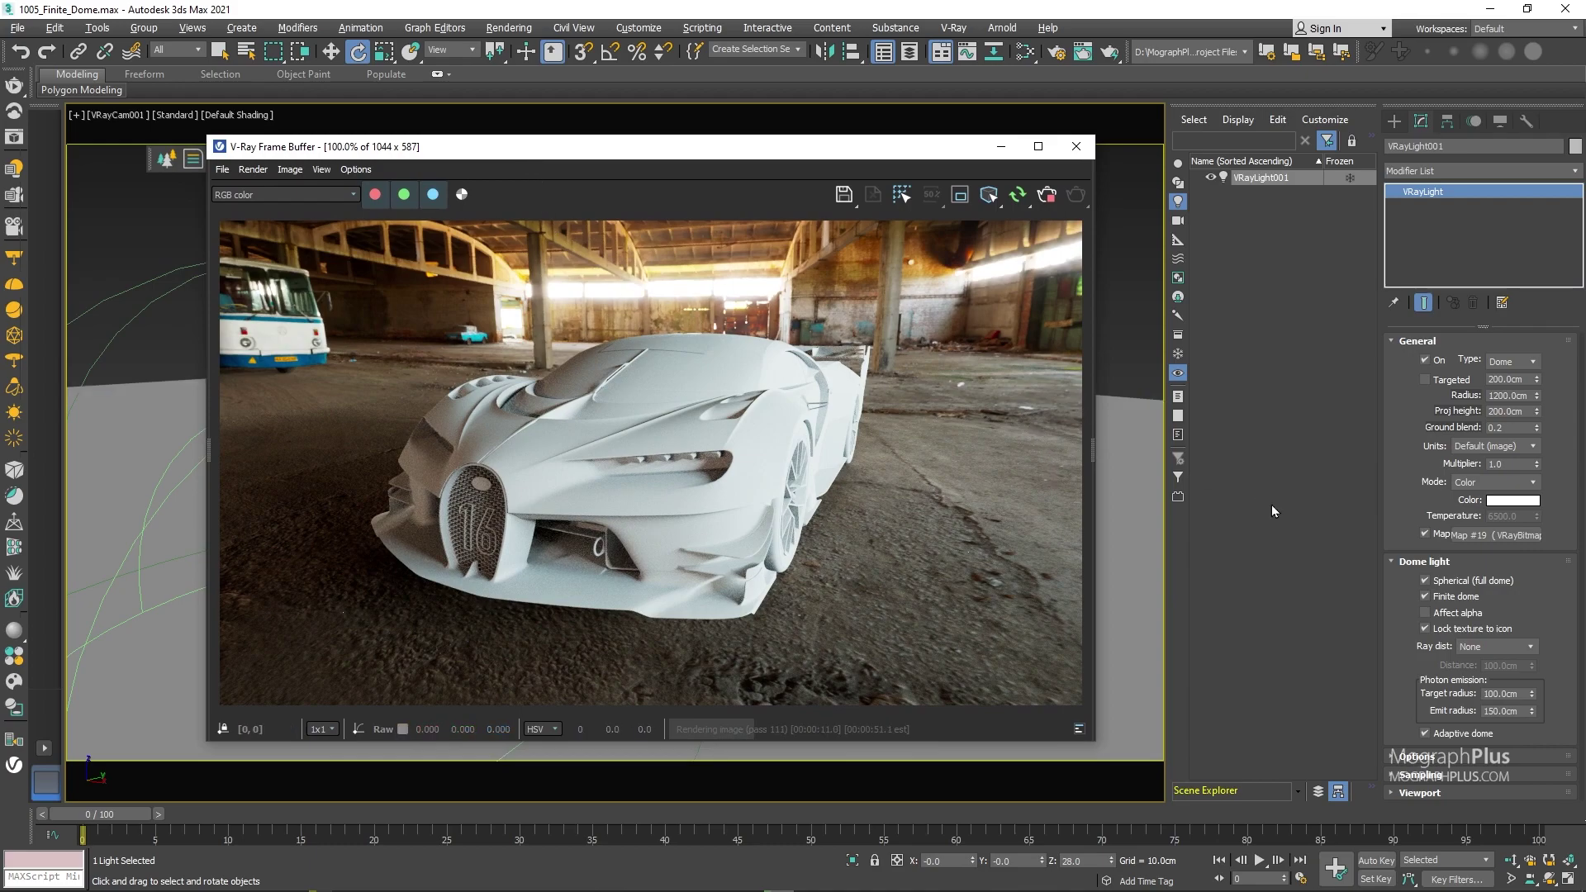
{"action": "left_click", "coordinate": [1451, 598]}
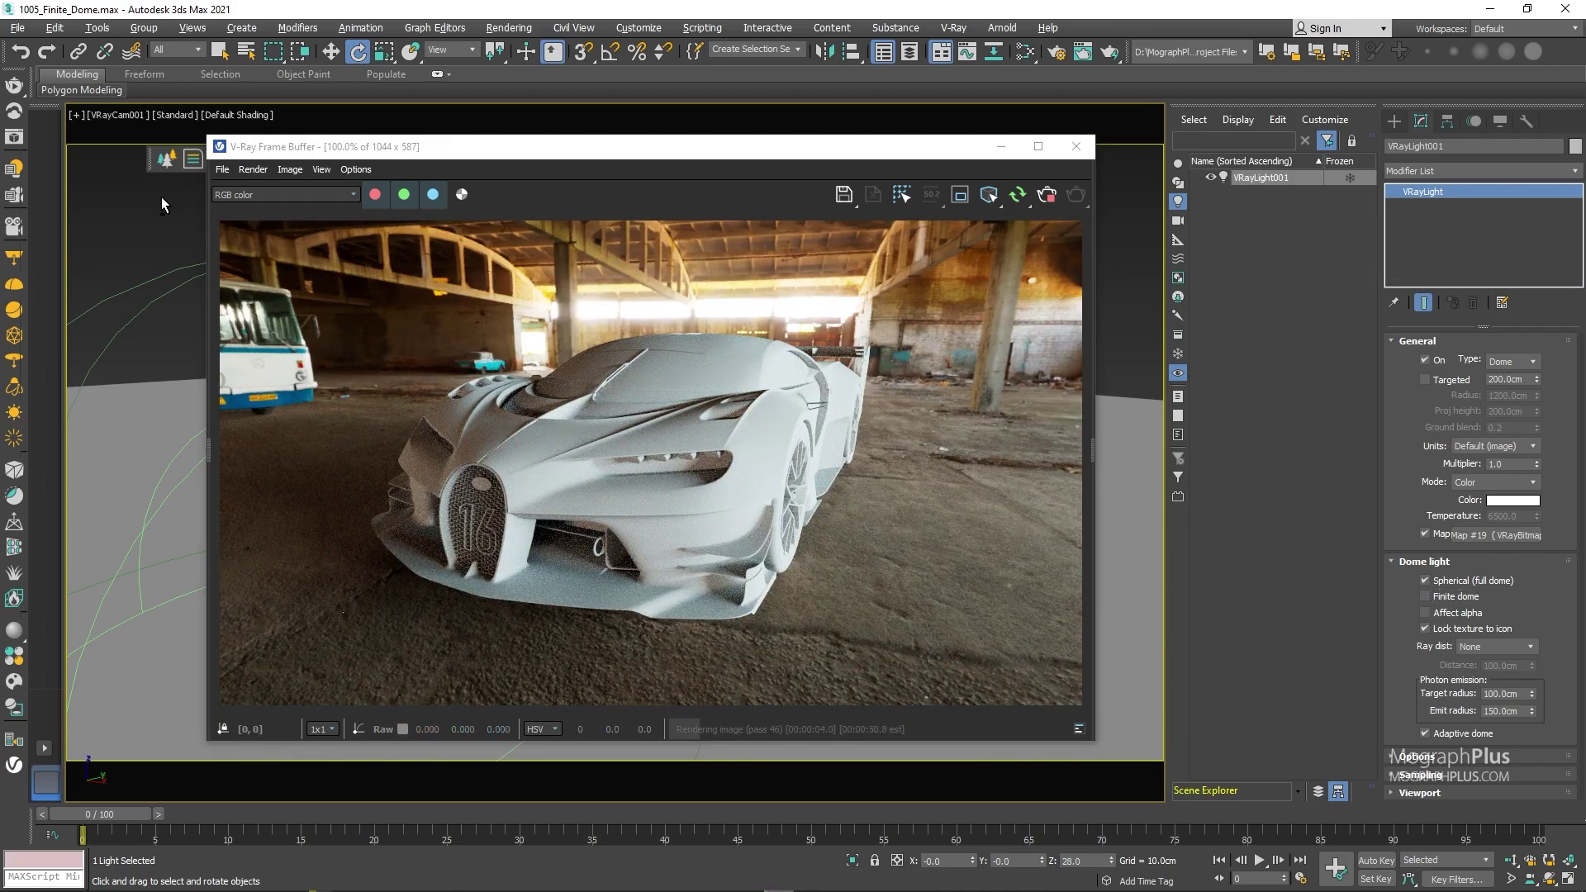
Dolly the camera, re-enable Finite dome, and finish with the camera close to the car
{"action": "left_click_drag", "start_coordinate": [153, 208], "coordinate": [166, 319]}
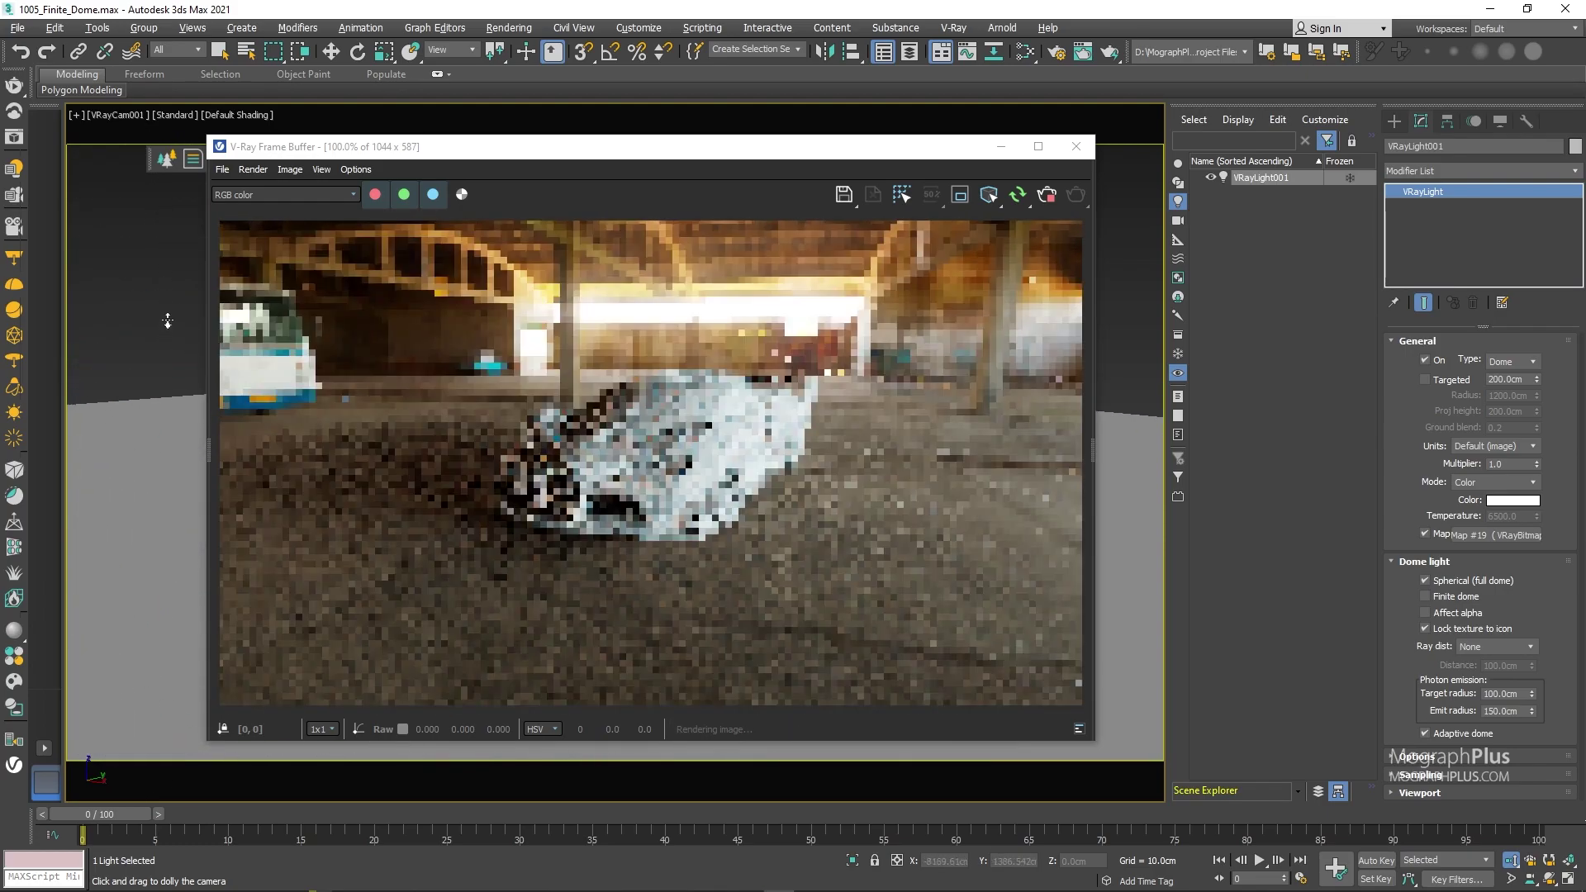
{"action": "left_click", "coordinate": [1467, 597]}
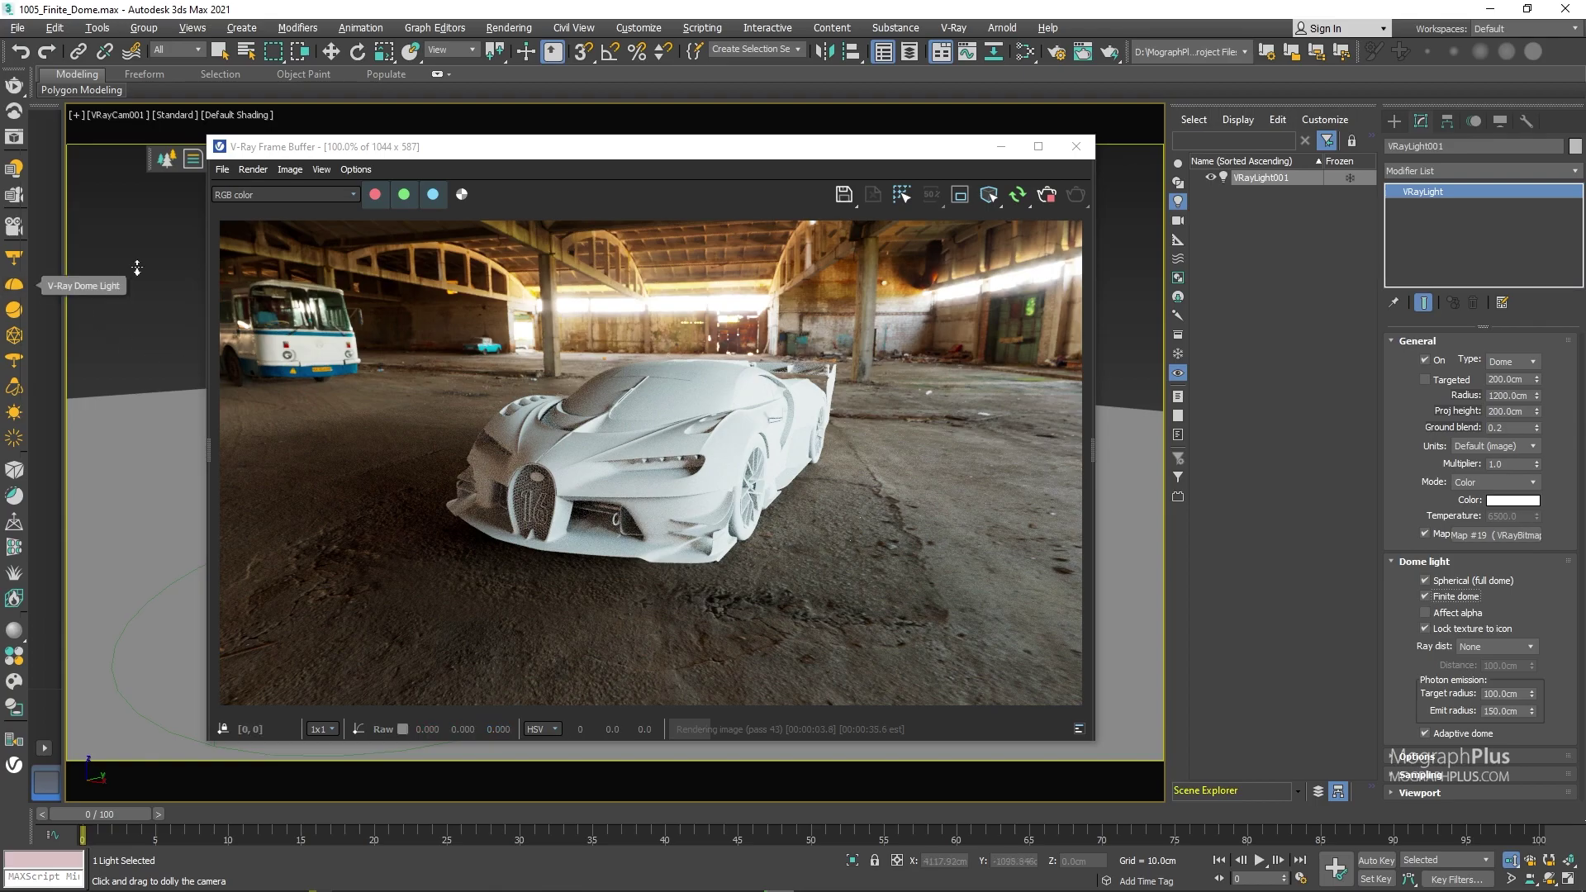
{"action": "left_click_drag", "start_coordinate": [147, 260], "coordinate": [147, 287]}
{"action": "left_click_drag", "start_coordinate": [132, 413], "coordinate": [132, 362]}
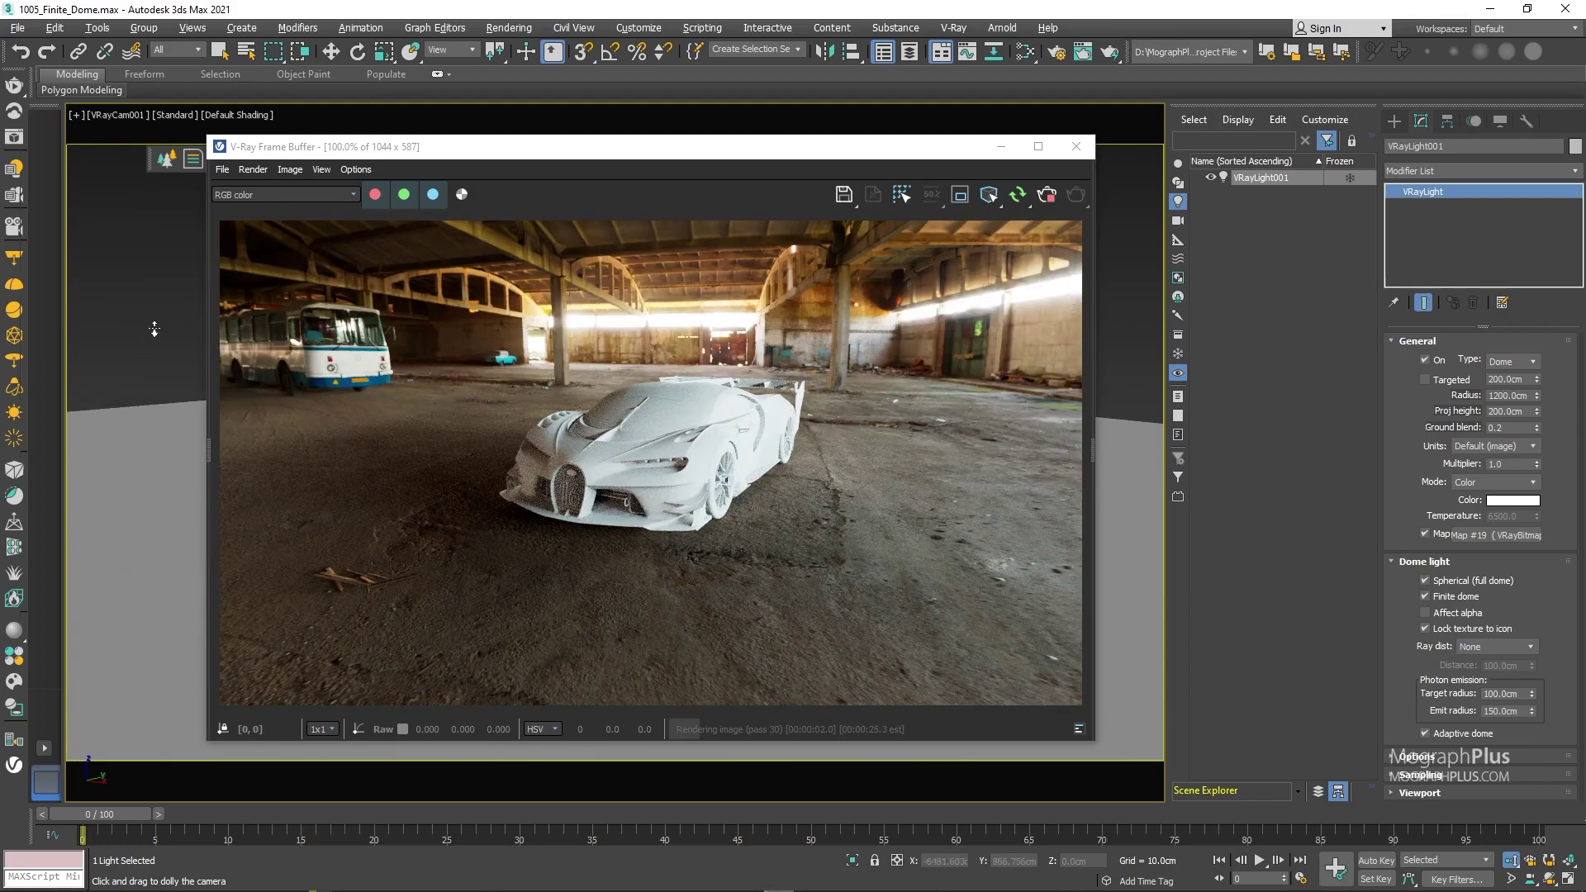
{"action": "mouse_move", "coordinate": [141, 372]}
{"action": "left_mouse_down"}
{"action": "mouse_move", "coordinate": [188, 237]}
{"action": "mouse_move", "coordinate": [162, 383]}
{"action": "mouse_move", "coordinate": [107, 338]}
{"action": "mouse_move", "coordinate": [195, 240]}
{"action": "mouse_move", "coordinate": [201, 285]}
{"action": "mouse_move", "coordinate": [167, 371]}
{"action": "left_mouse_up"}
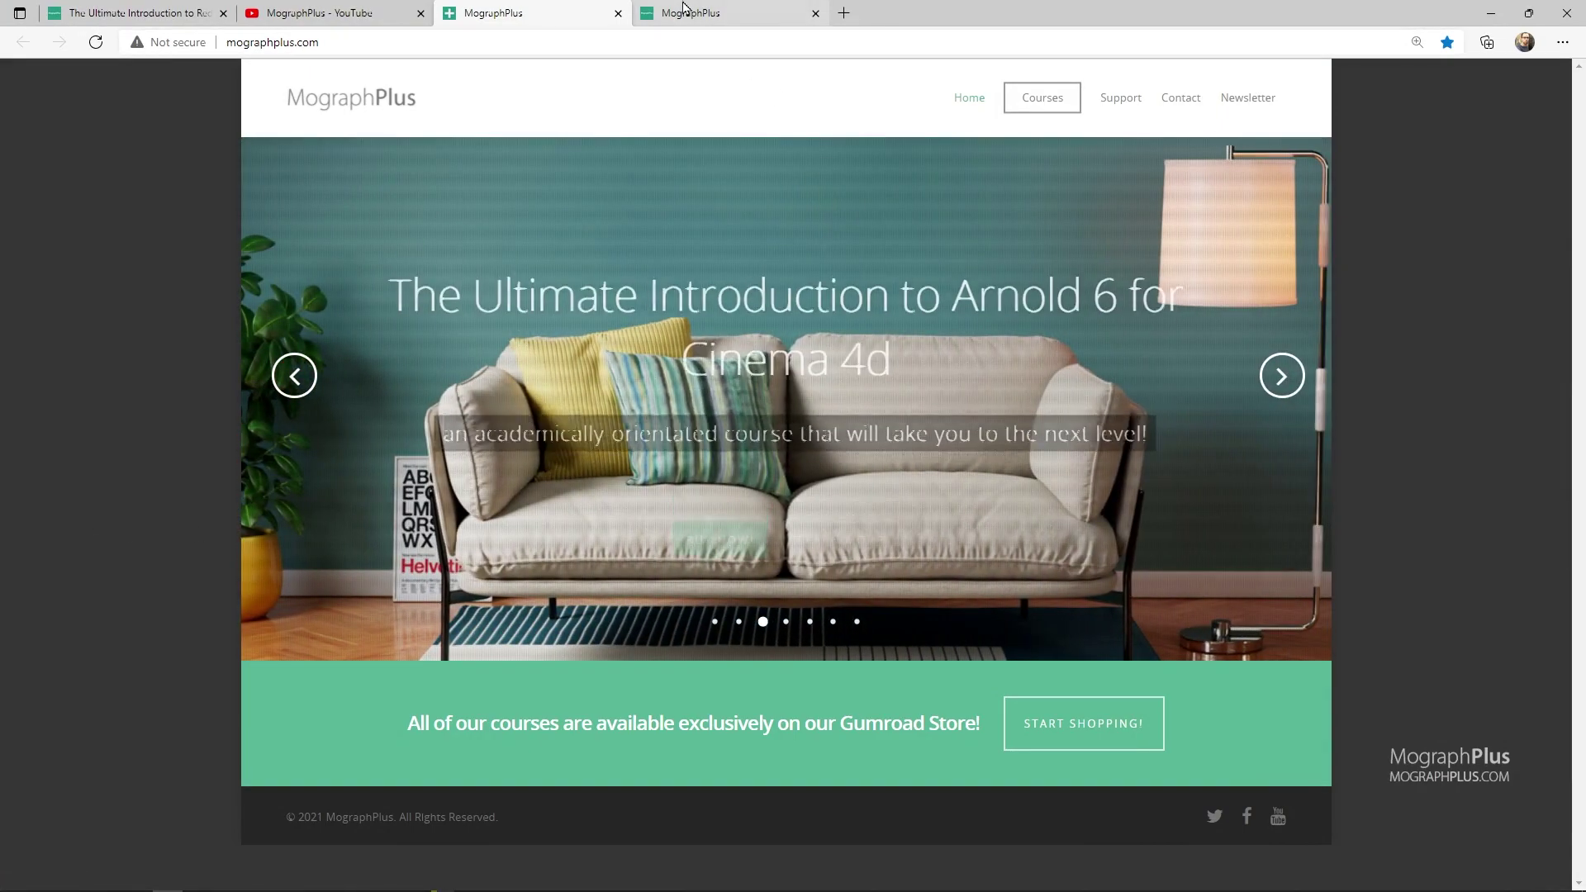
Step the homepage carousel back twice, then switch to the Gumroad store tab with 17 products
{"action": "left_click", "coordinate": [295, 376]}
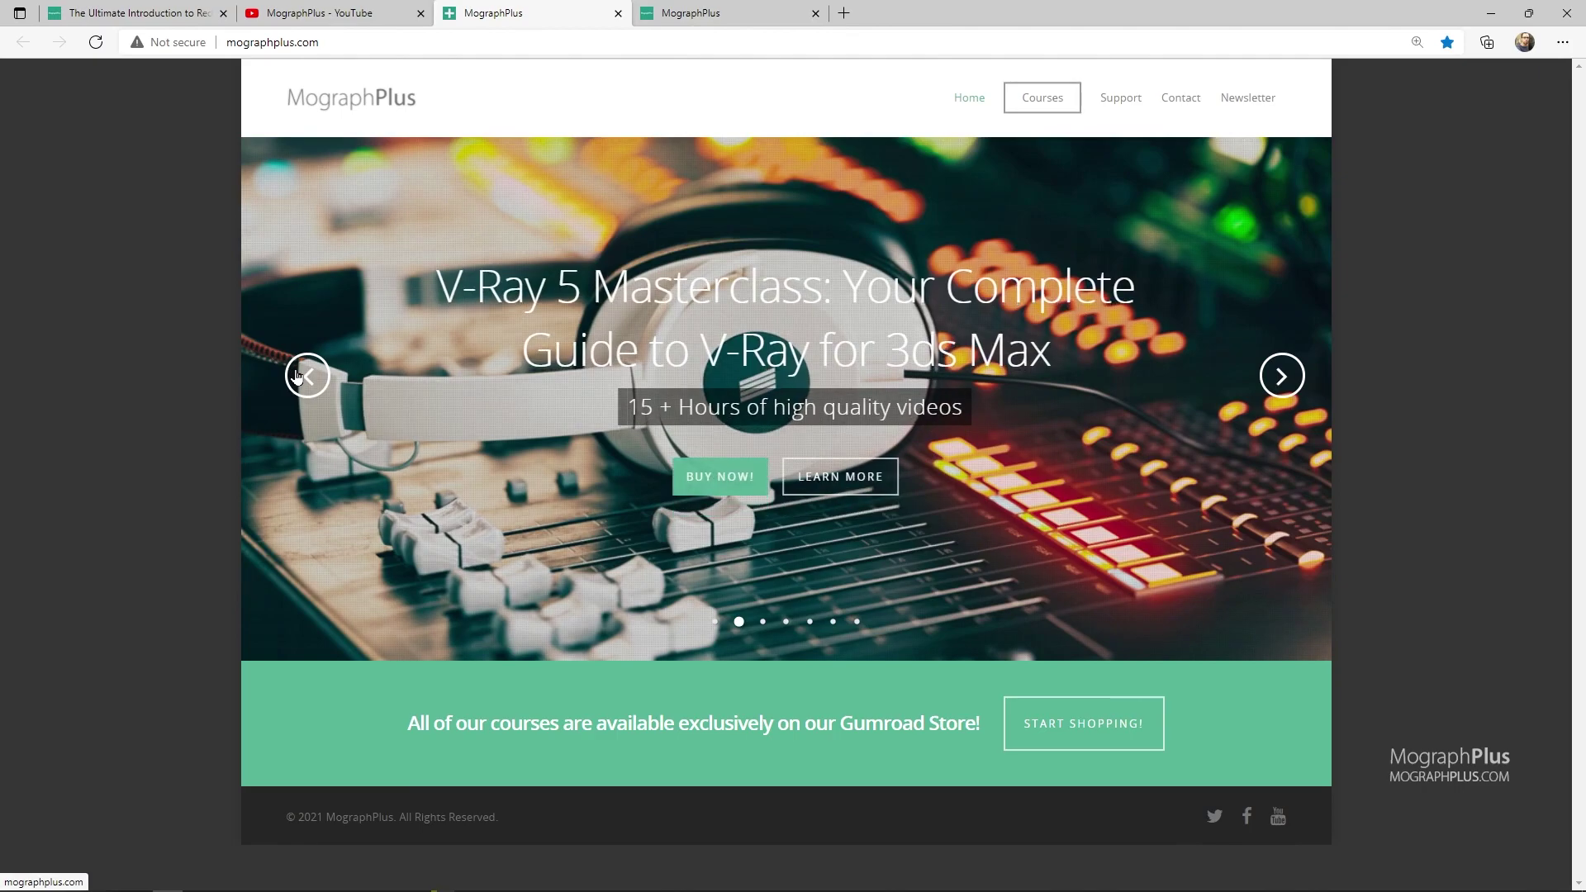
{"action": "left_click", "coordinate": [305, 376]}
{"action": "key", "text": "ctrl+Tab"}
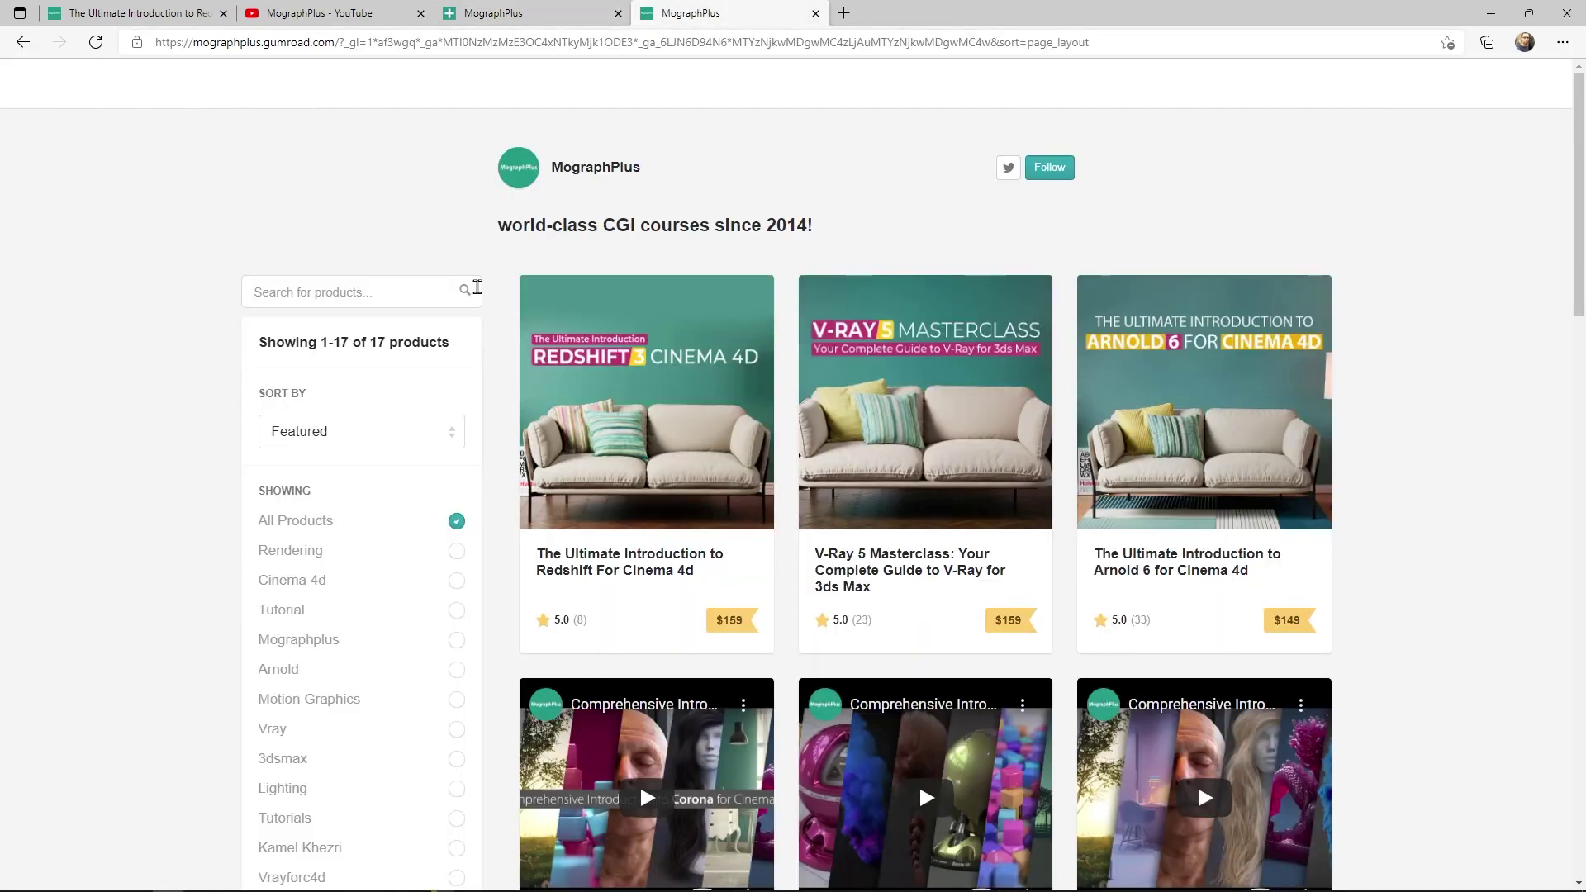